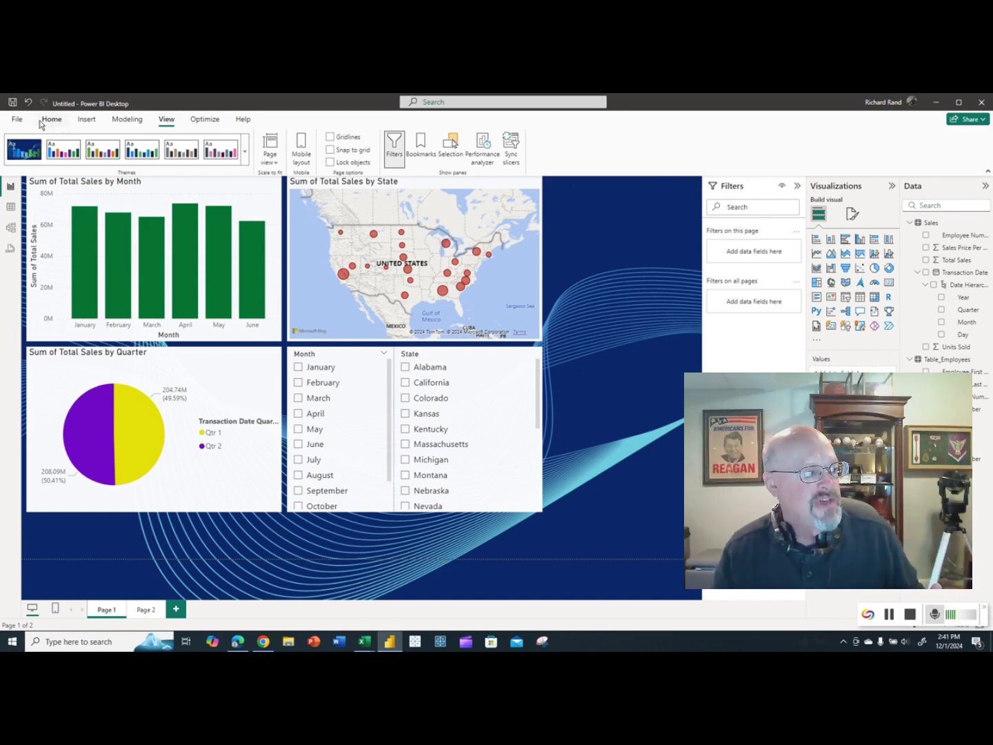
Save the untitled report as 'Sales 2023 Dashboard.pbix', dismissing the sign-in prompt.
click(17, 120)
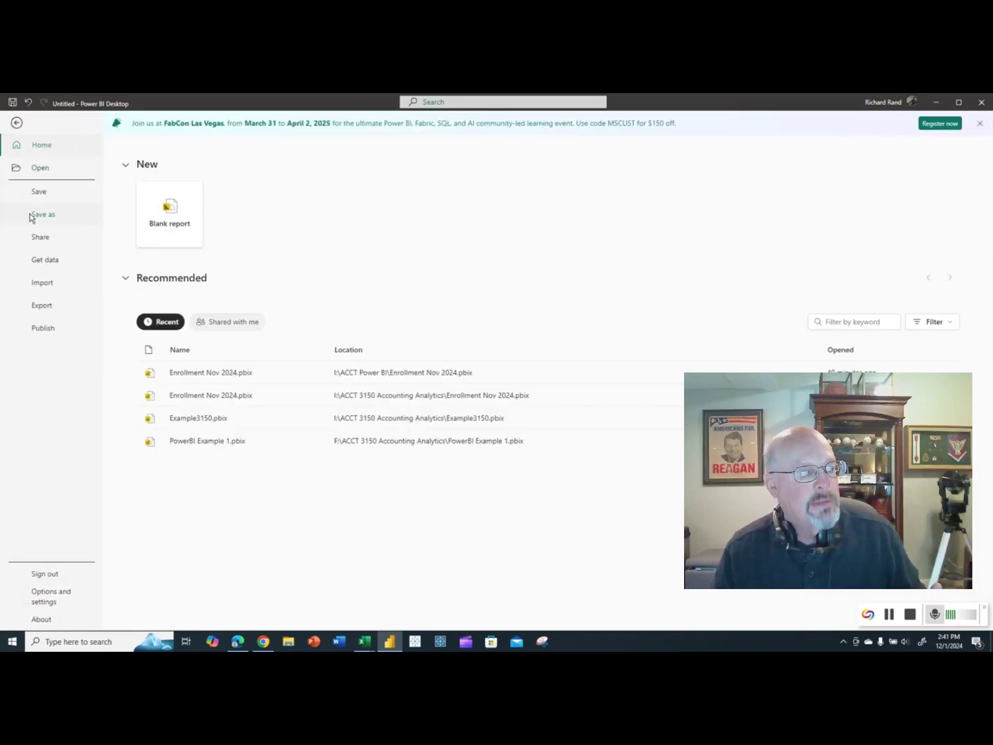
click(28, 214)
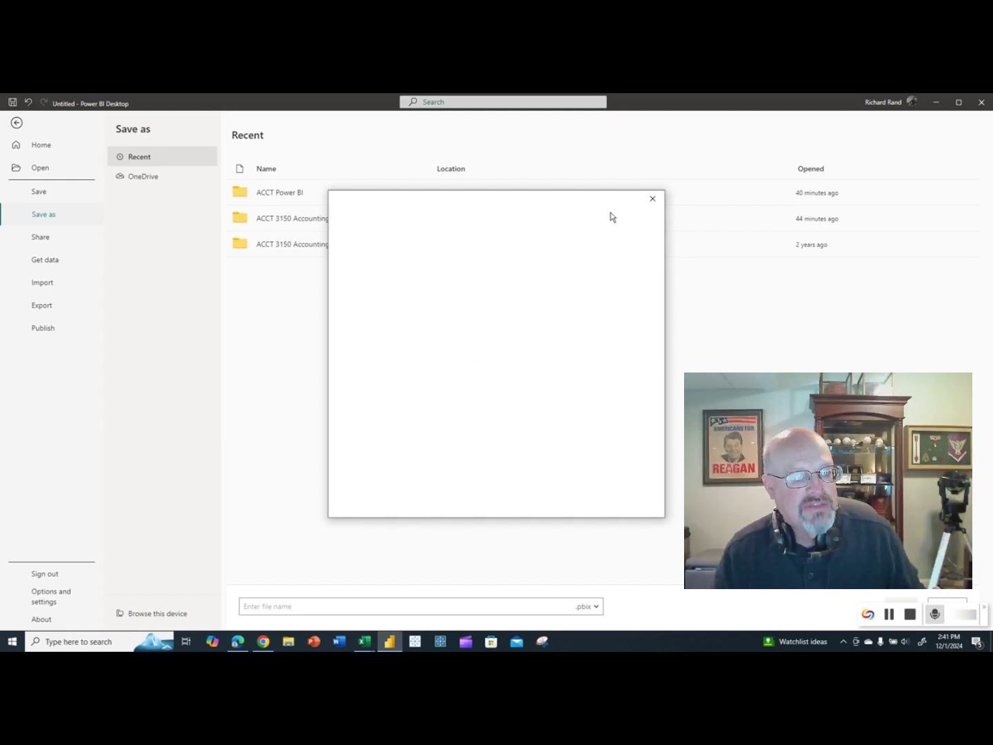
click(652, 202)
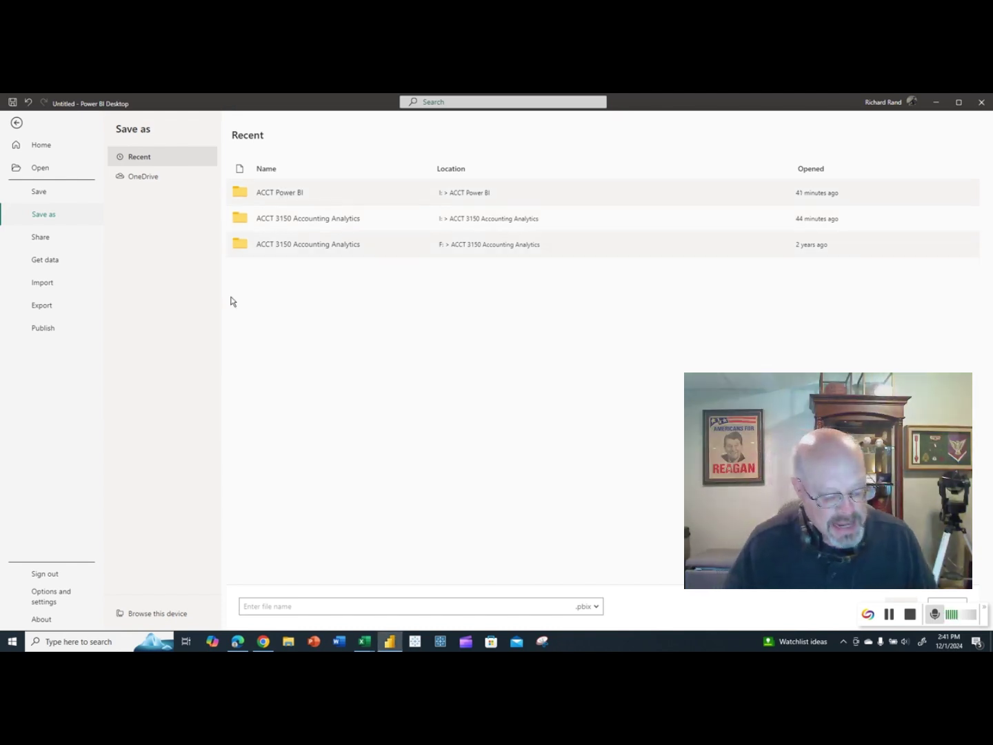
click(280, 606)
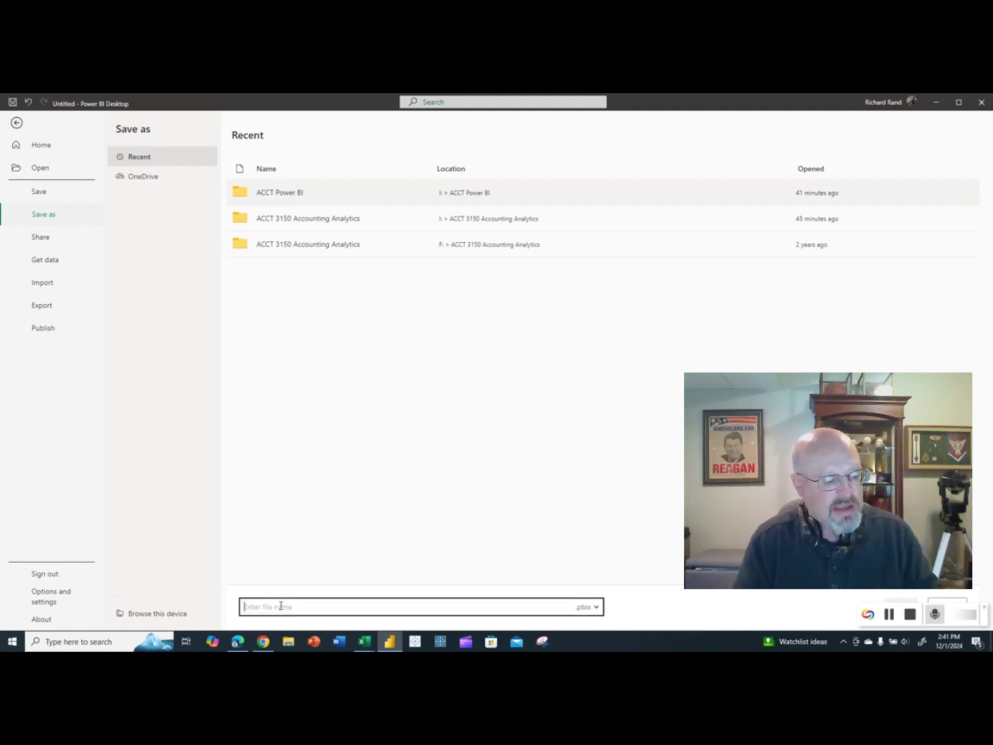
text(S)
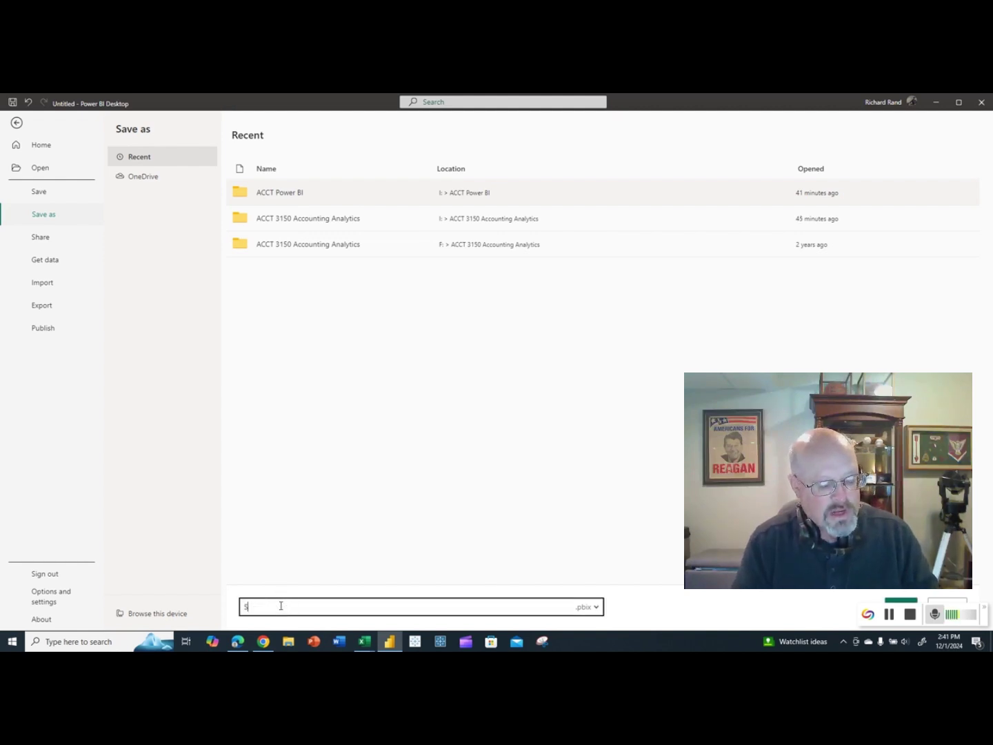
text(ales 2023)
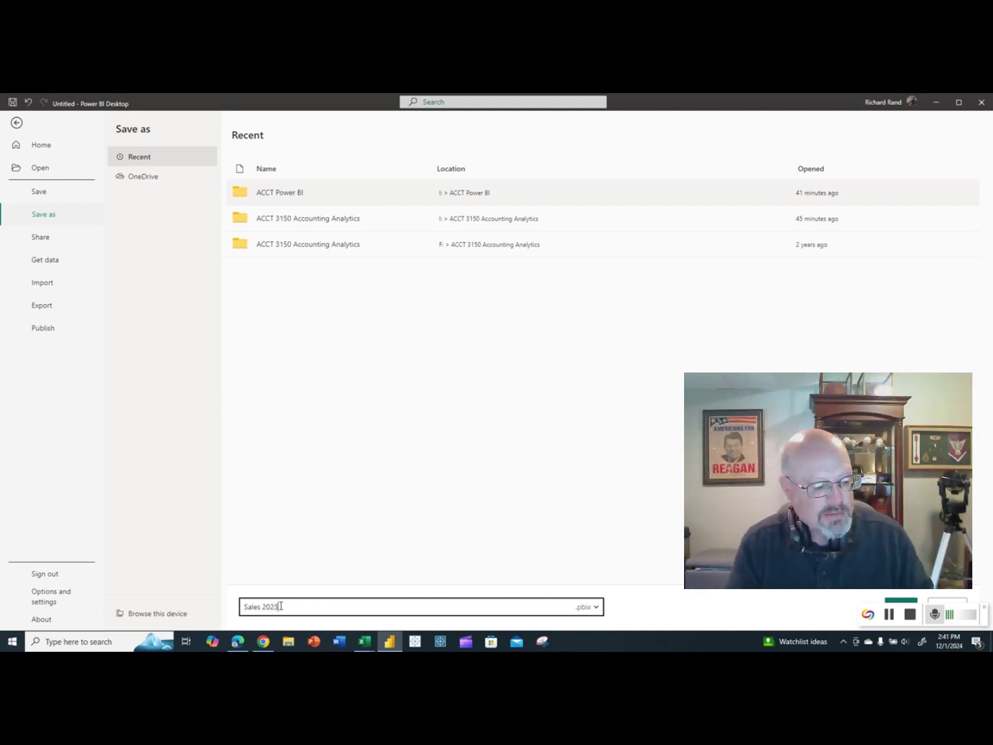
text( Da)
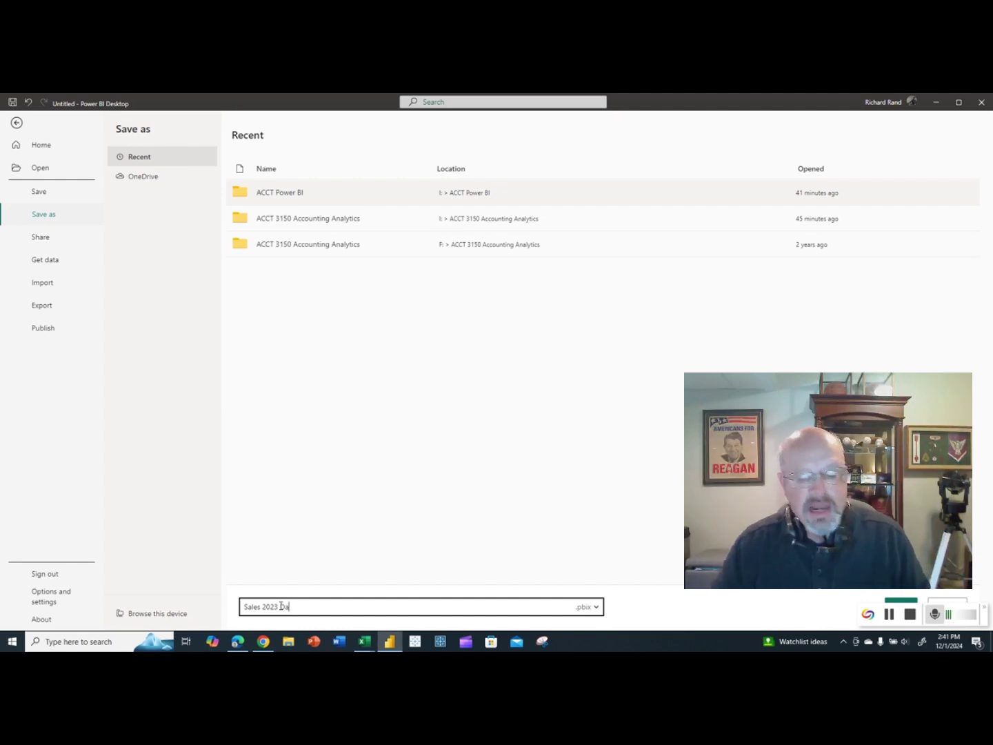
text(shboard)
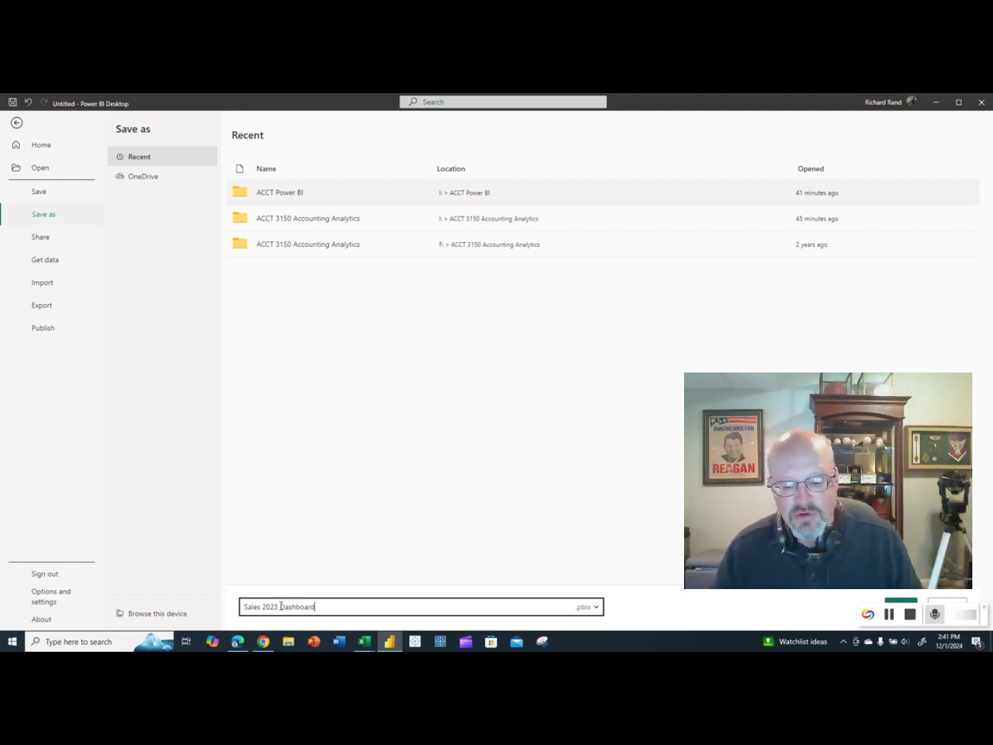
click(663, 613)
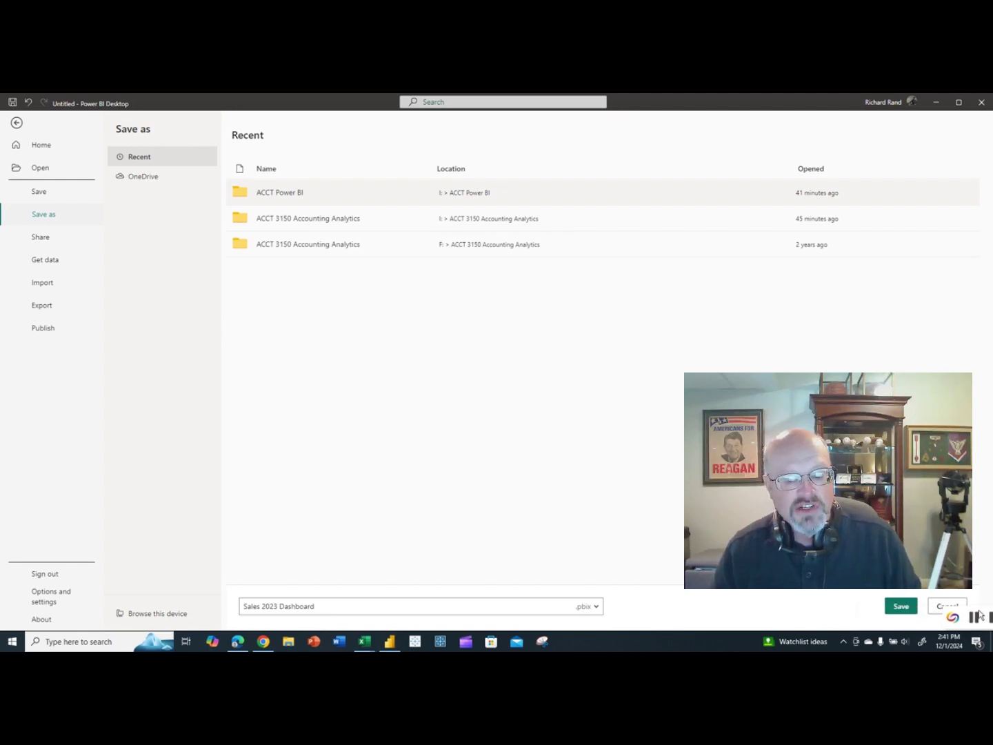
click(902, 604)
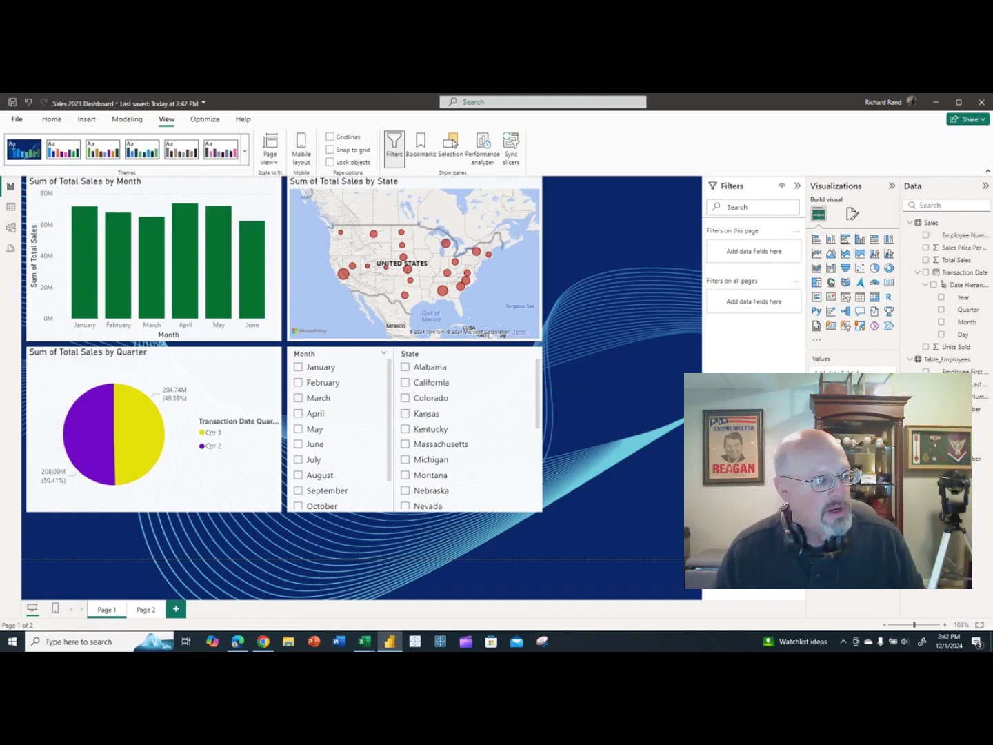
Check that Sales 2023 Dashboard.pbix is in the ACCT Power BI folder, then close File Explorer.
key(super)
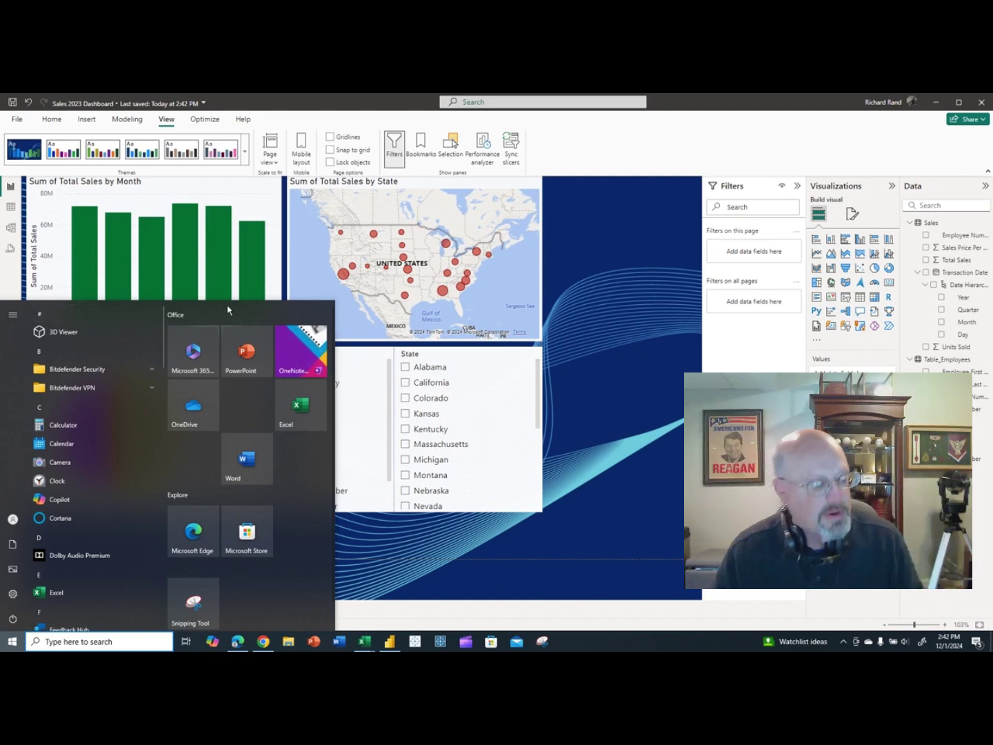
click(588, 379)
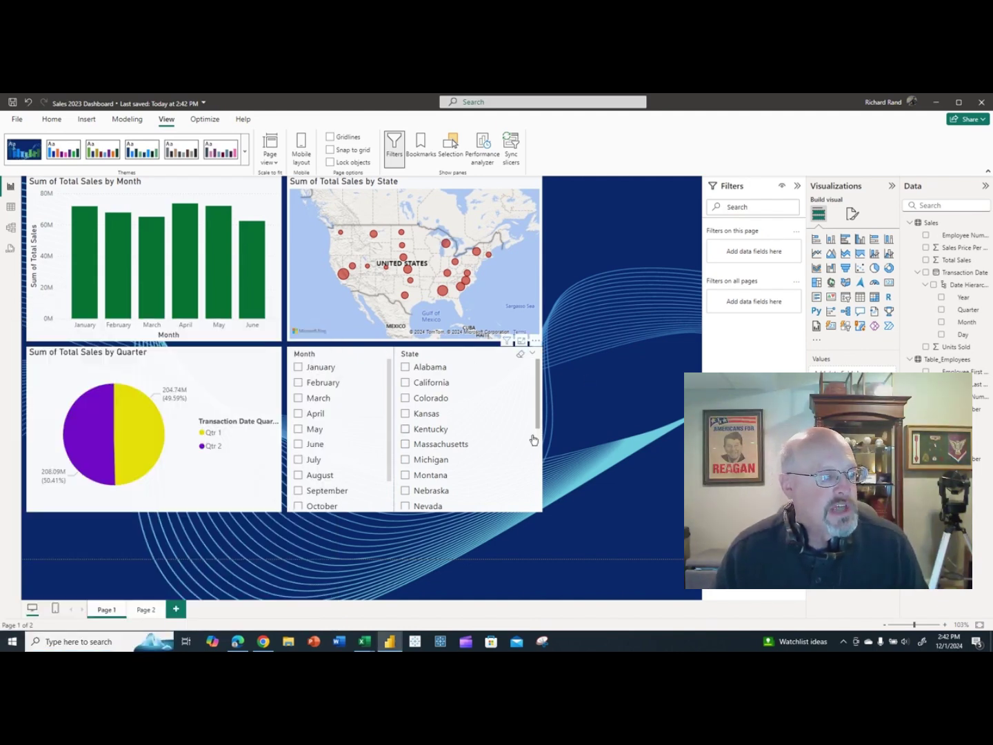
key(super+e)
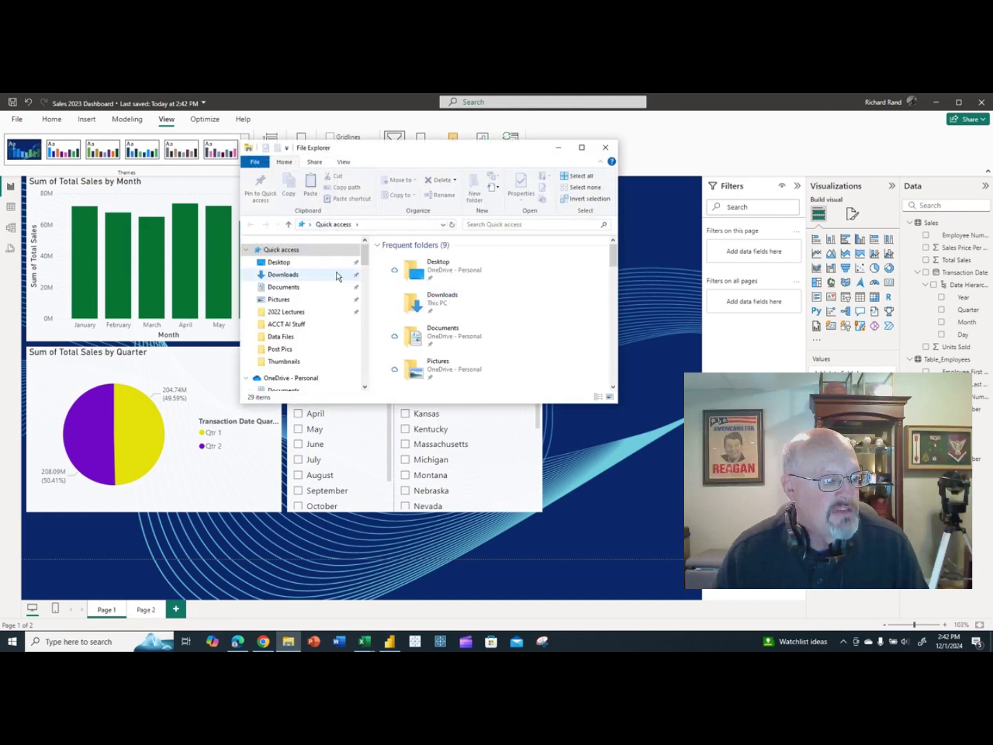
scroll(310, 293, down, 3)
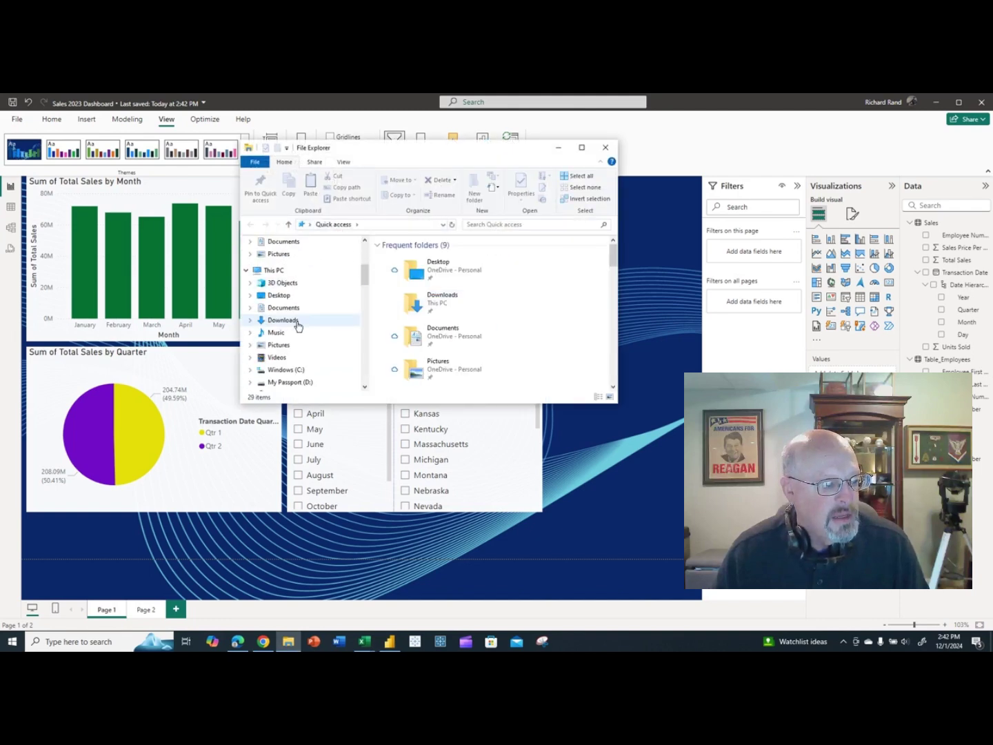
scroll(295, 315, down, 10)
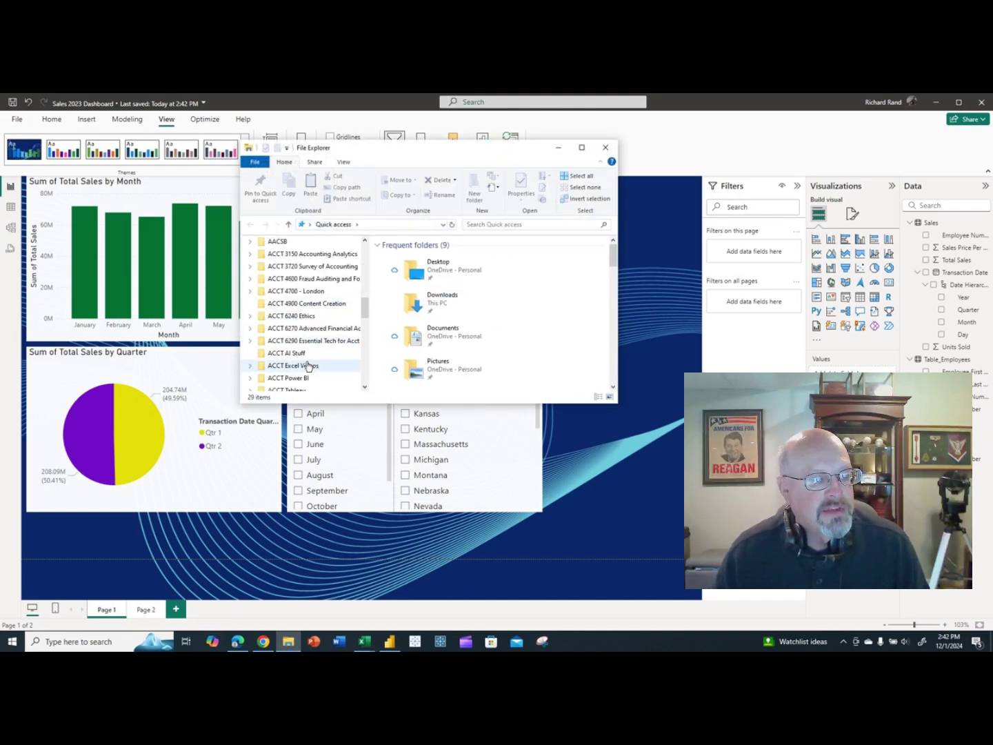
click(308, 379)
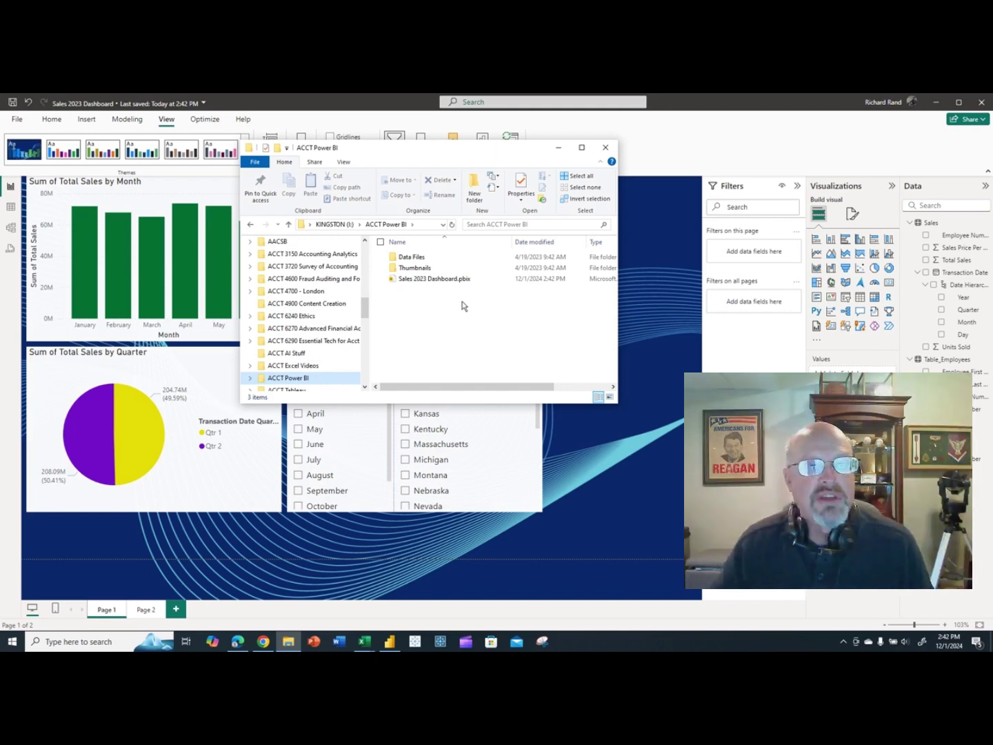
click(605, 152)
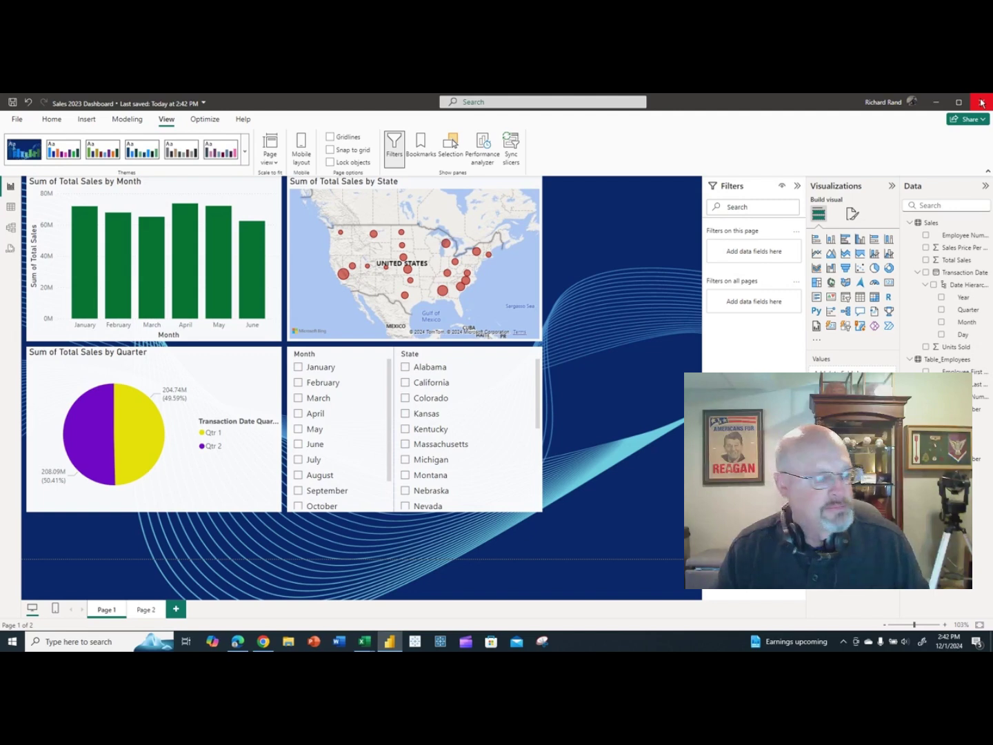
Close Power BI Desktop and the Book1 and CHATGPT Sales.xlsx Excel workbooks.
click(982, 102)
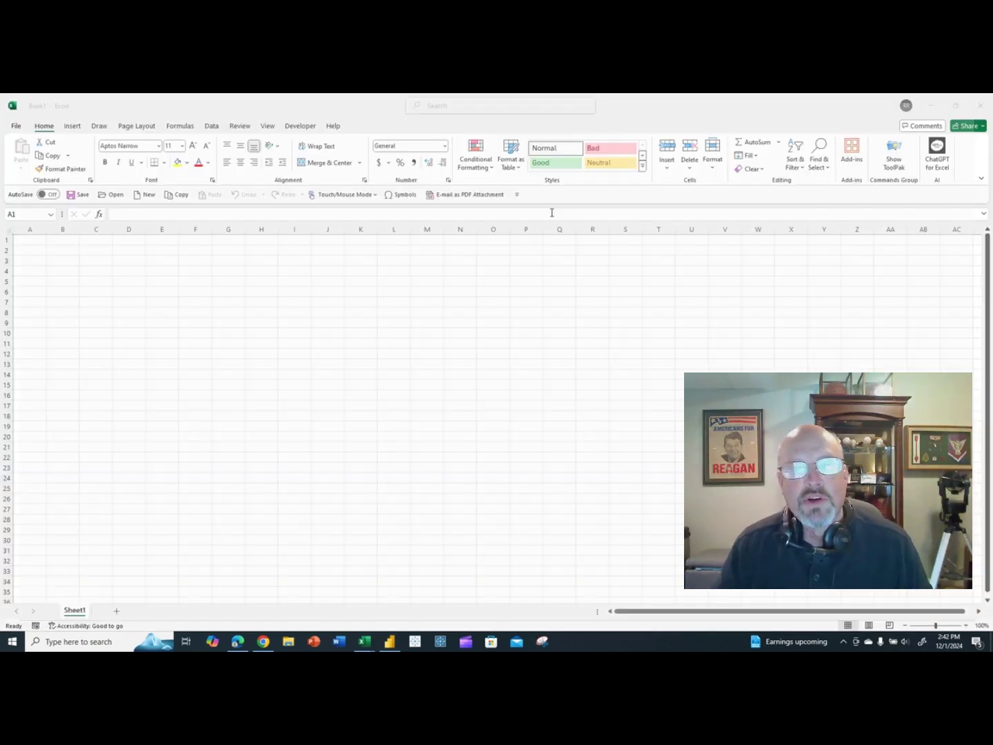
click(980, 105)
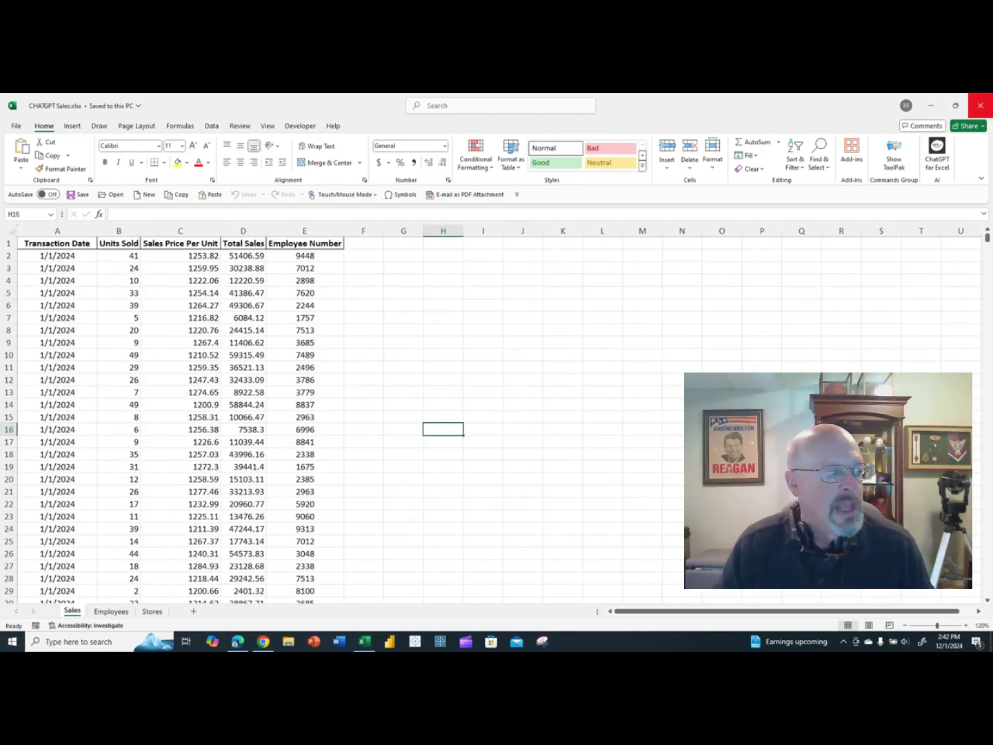
click(982, 109)
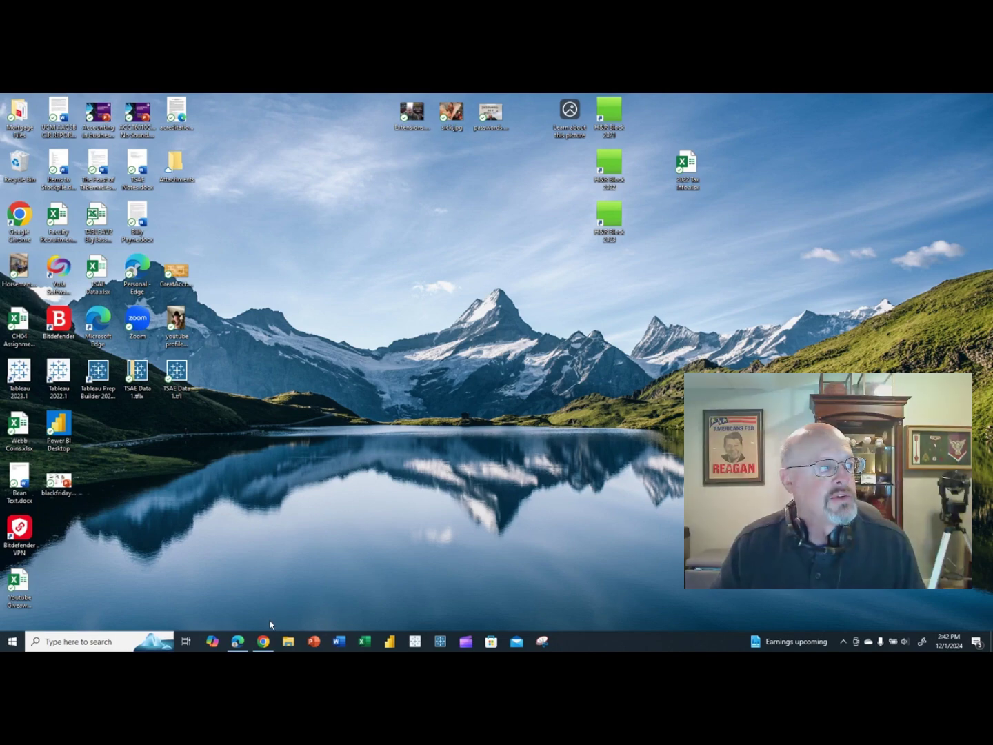
click(238, 642)
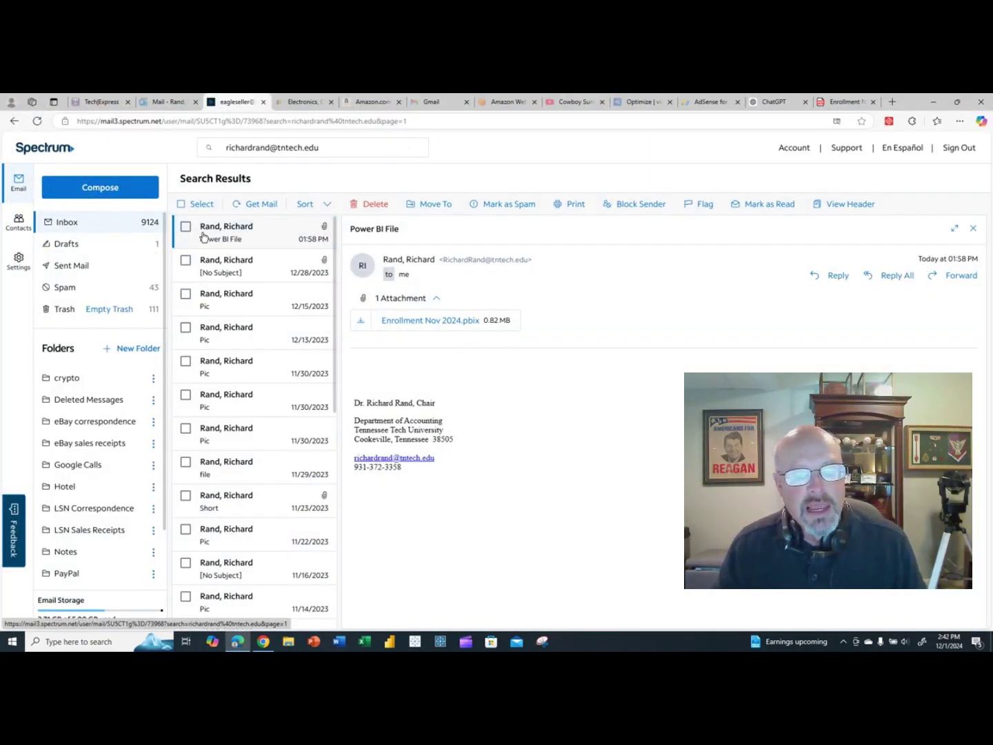
Write a new email to the recipient with subject 'Power BI Dashboard' and body 'Here is the Dashboard'.
click(100, 189)
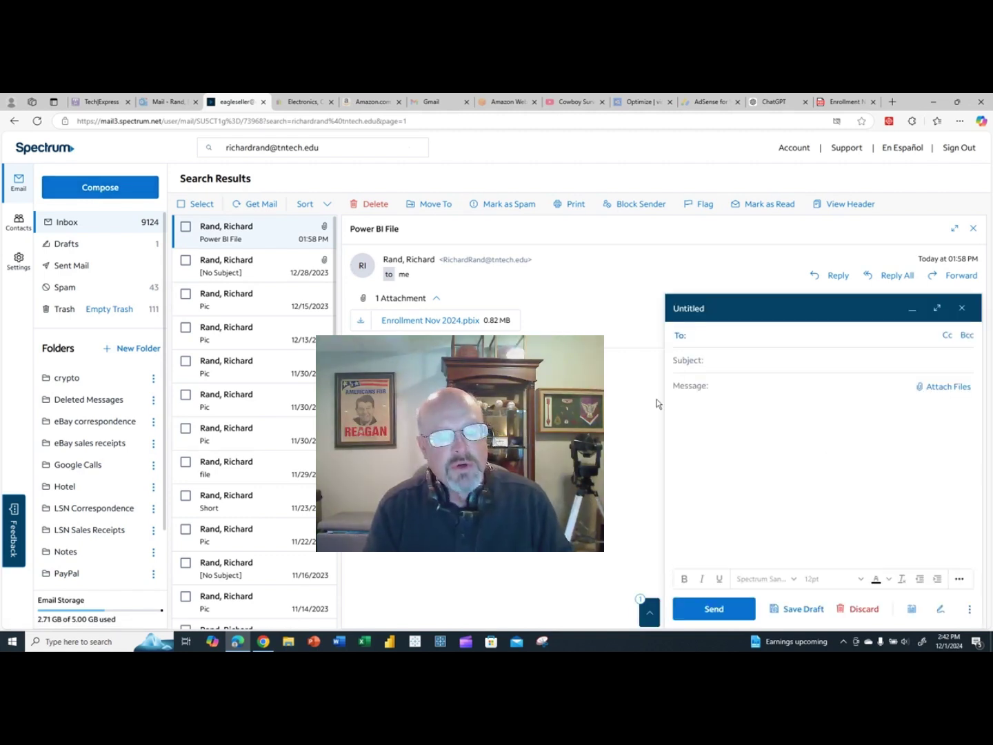
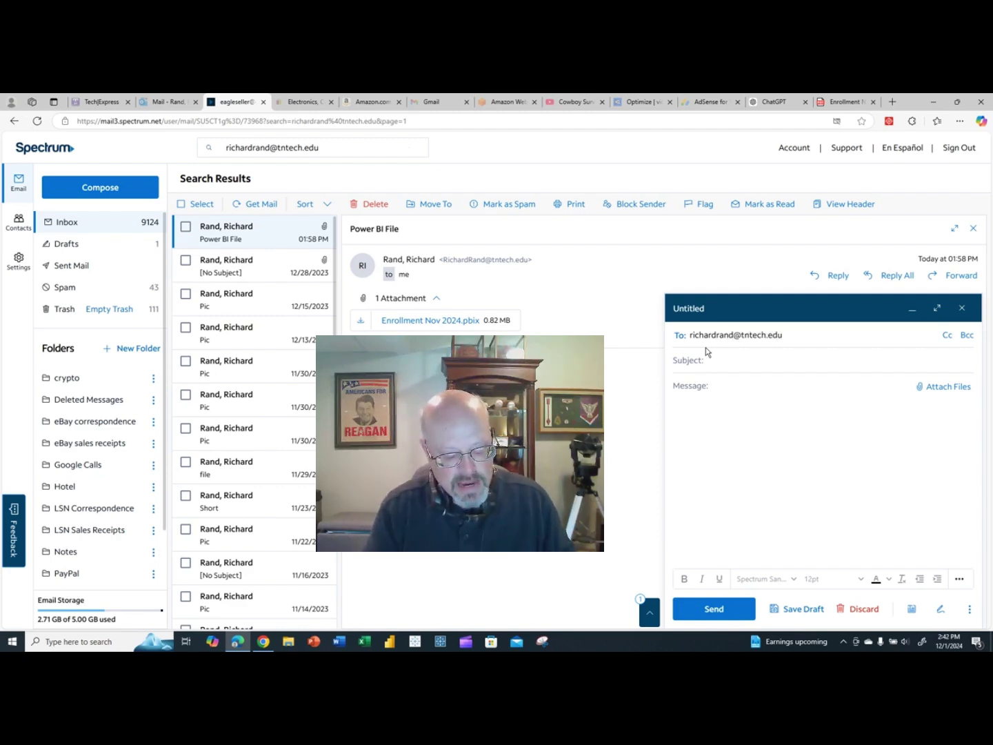
click(713, 361)
text(Power BI Dashboard)
click(727, 411)
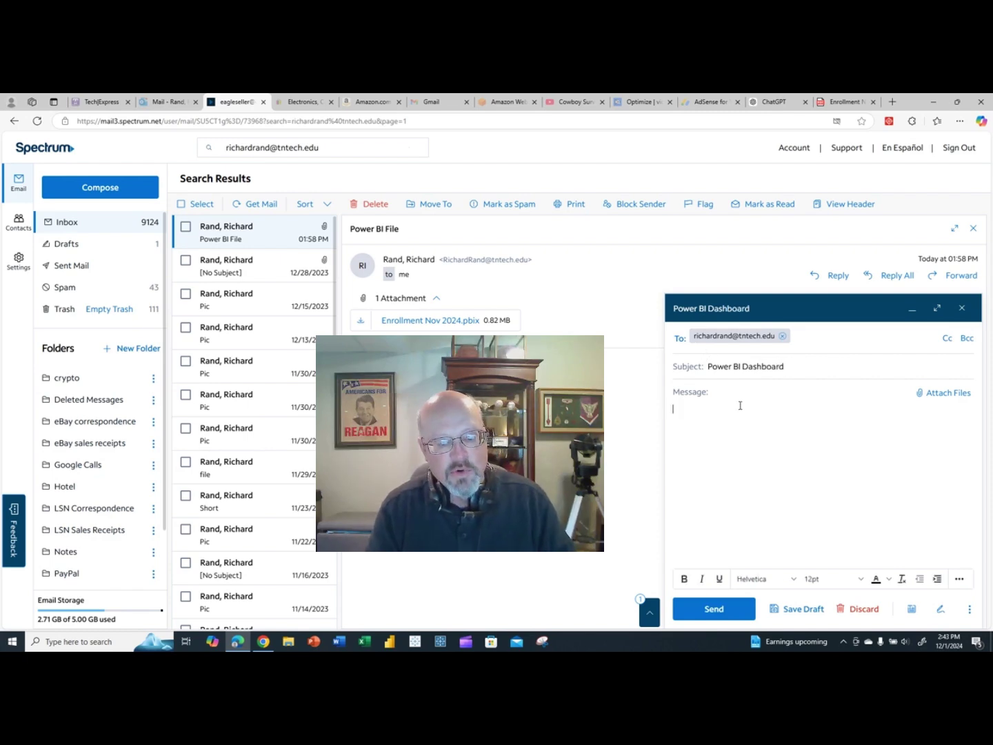
text(Here is the Dashboard)
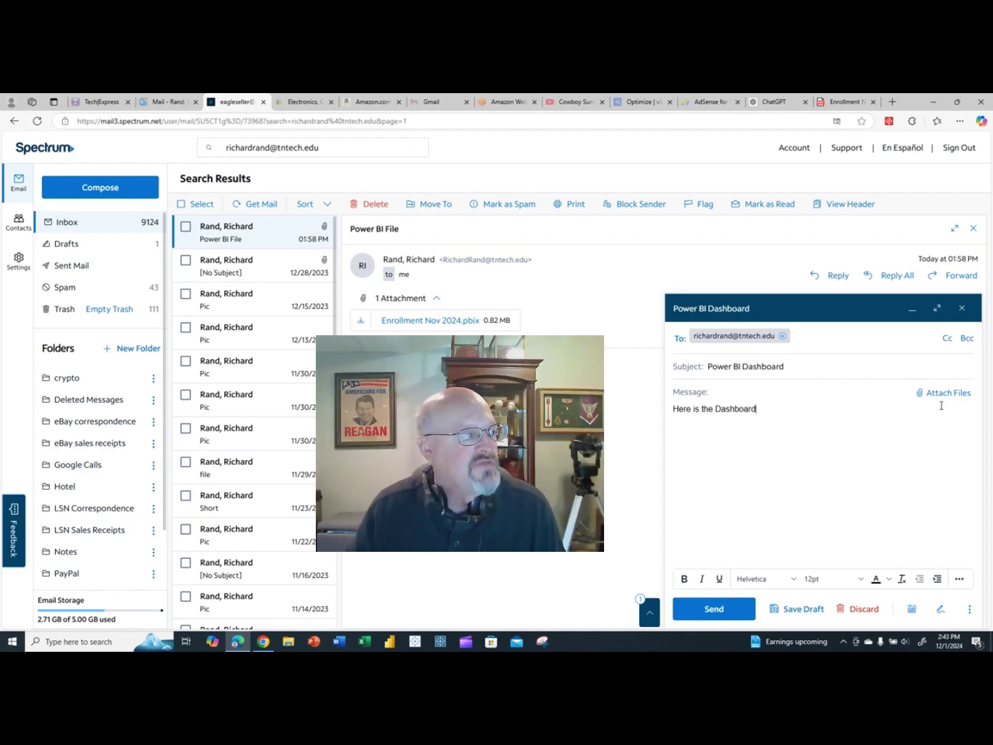
Attach Sales 2023 Dashboard.pbix to the message.
click(946, 394)
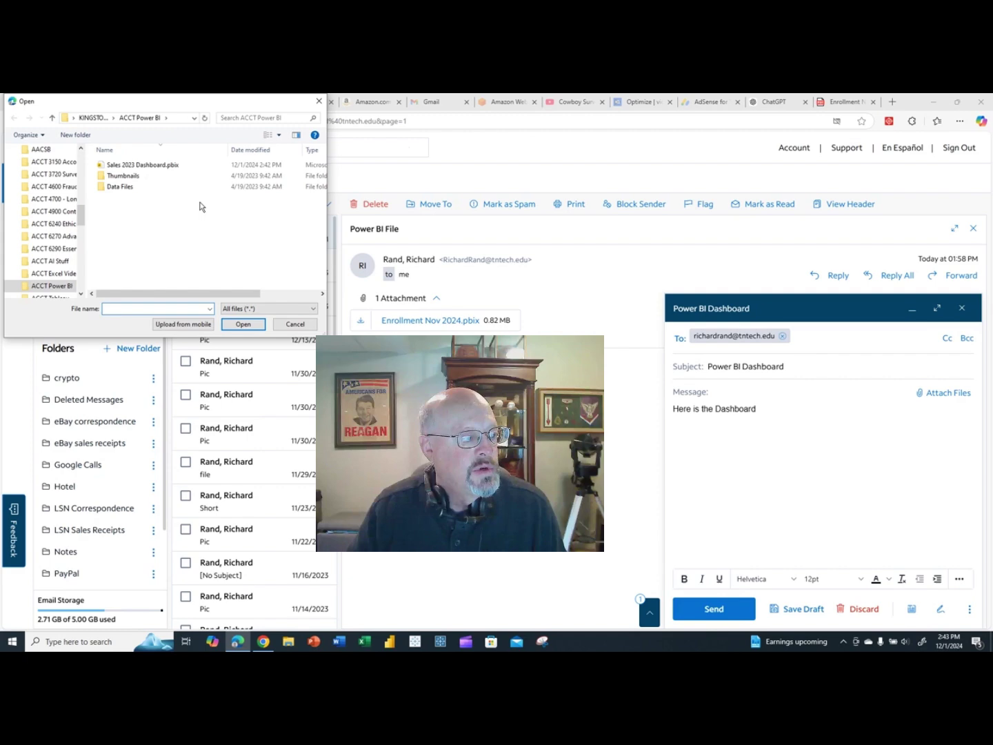
click(146, 165)
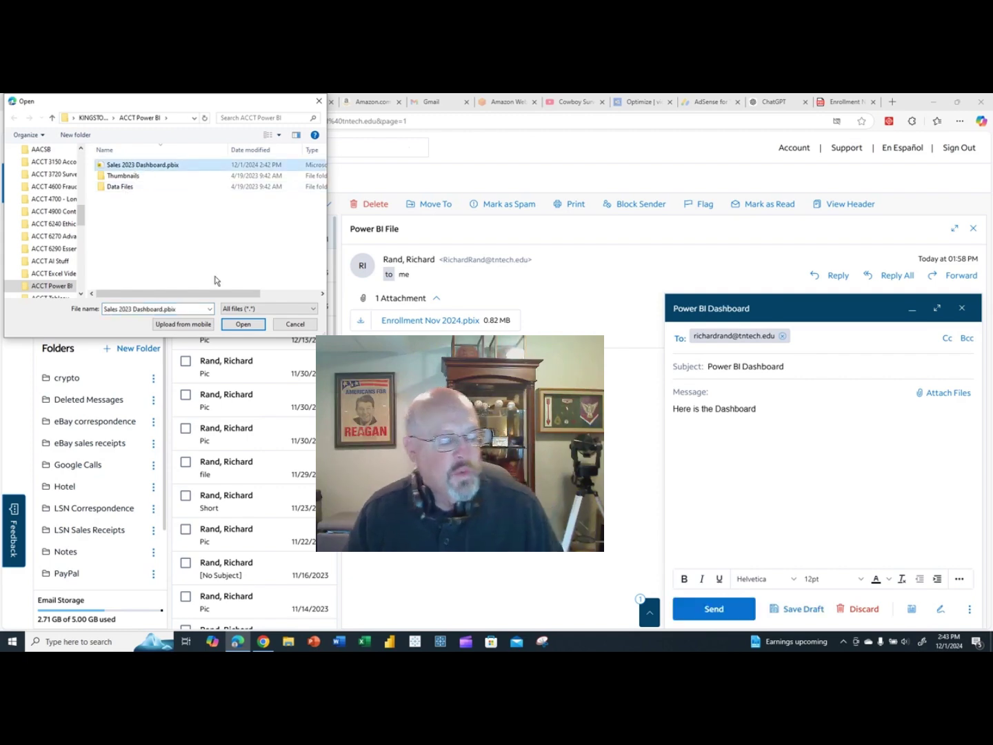
click(242, 324)
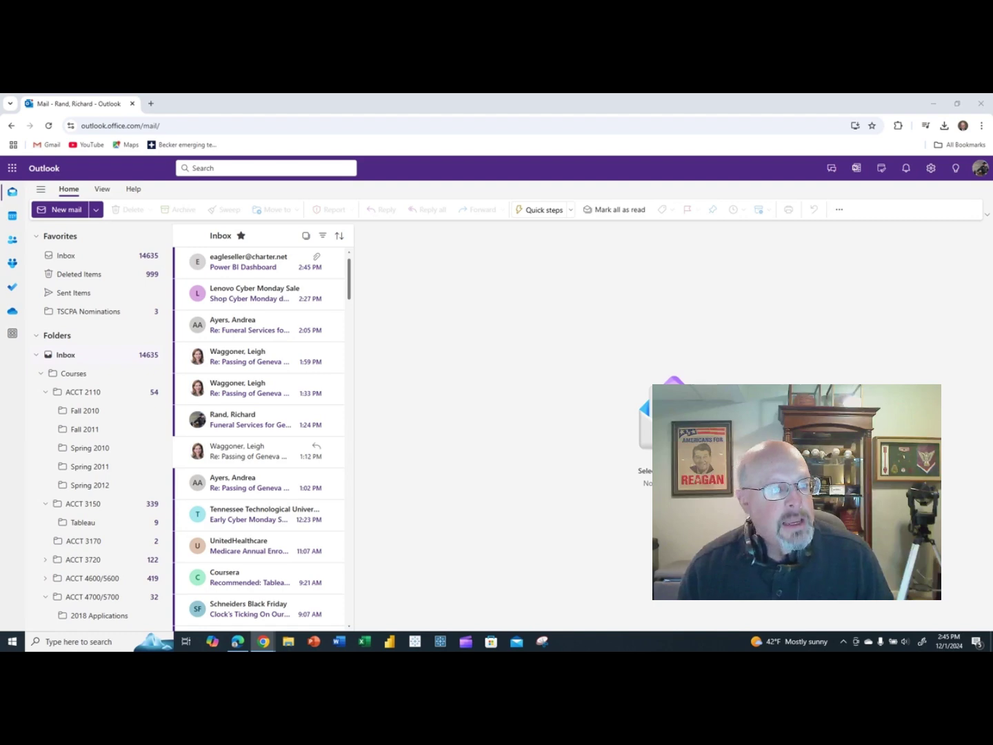
Download the Sales 2023 Dashboard.pbix attachment from the received Power BI Dashboard email.
key(super+Down)
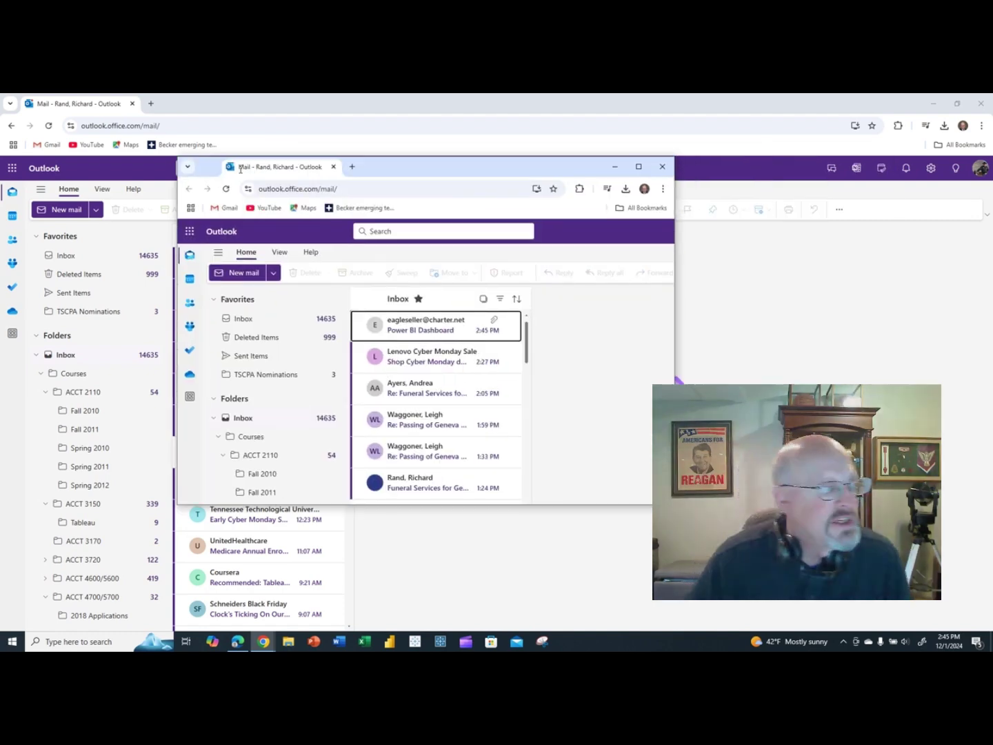
click(620, 173)
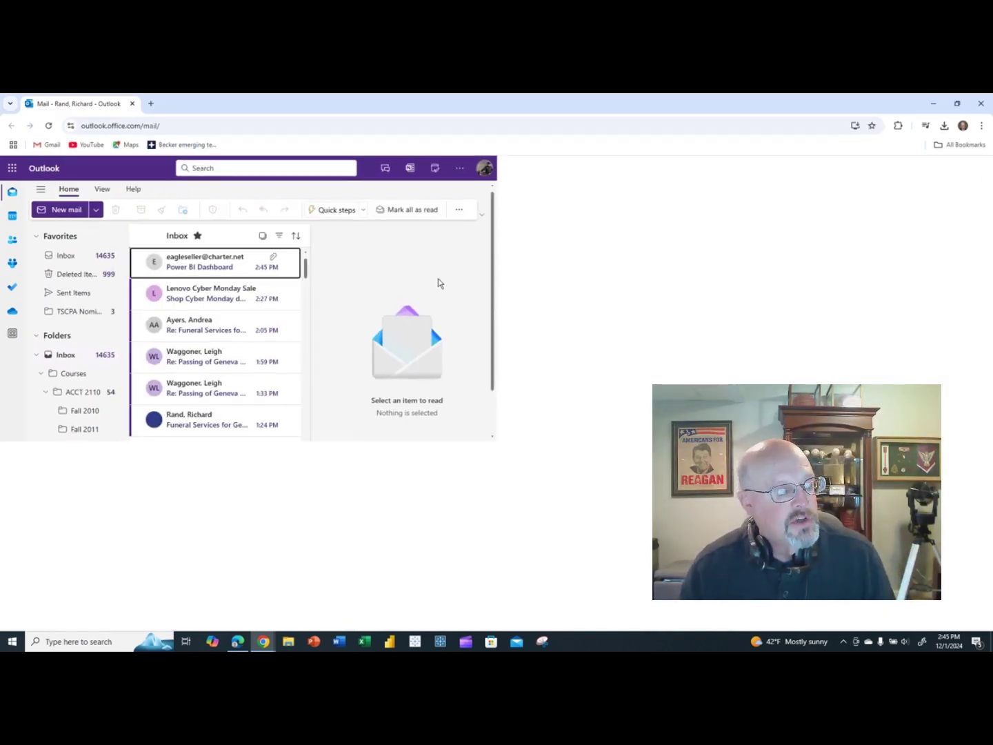
click(233, 270)
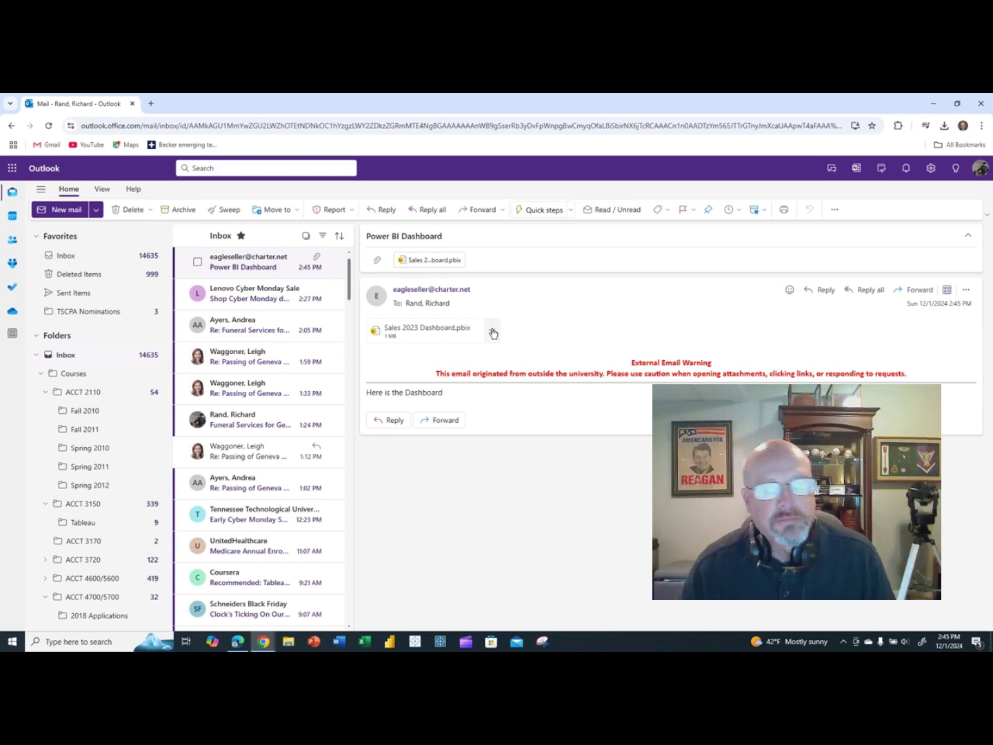
click(493, 331)
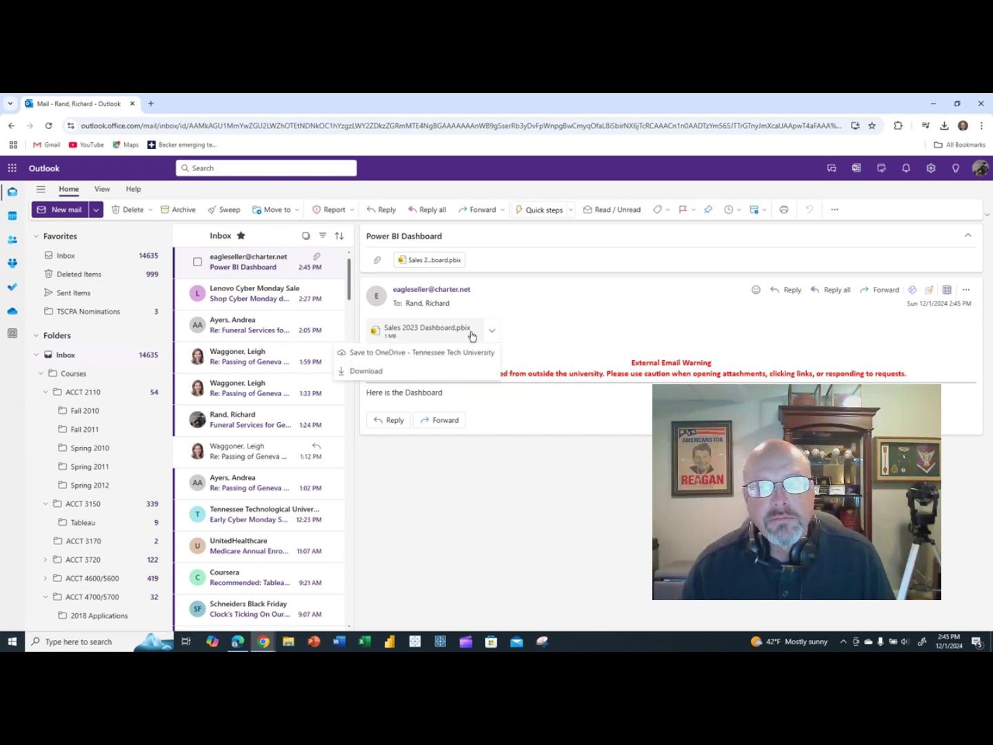
click(356, 370)
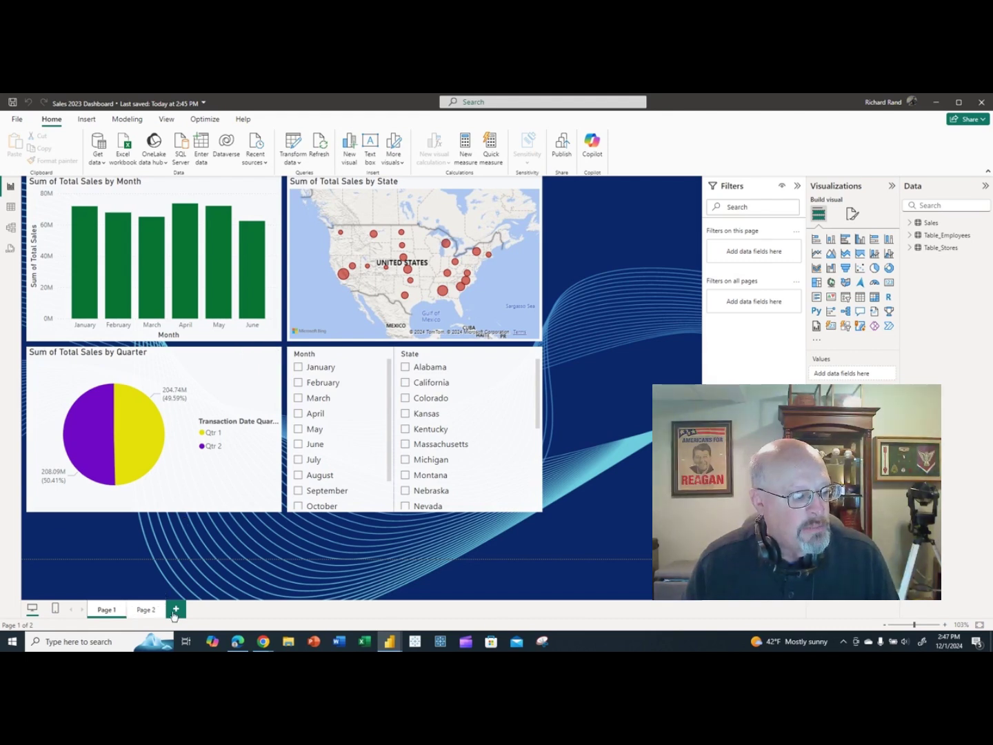
View the report's Page 2, then return to Page 1.
click(148, 611)
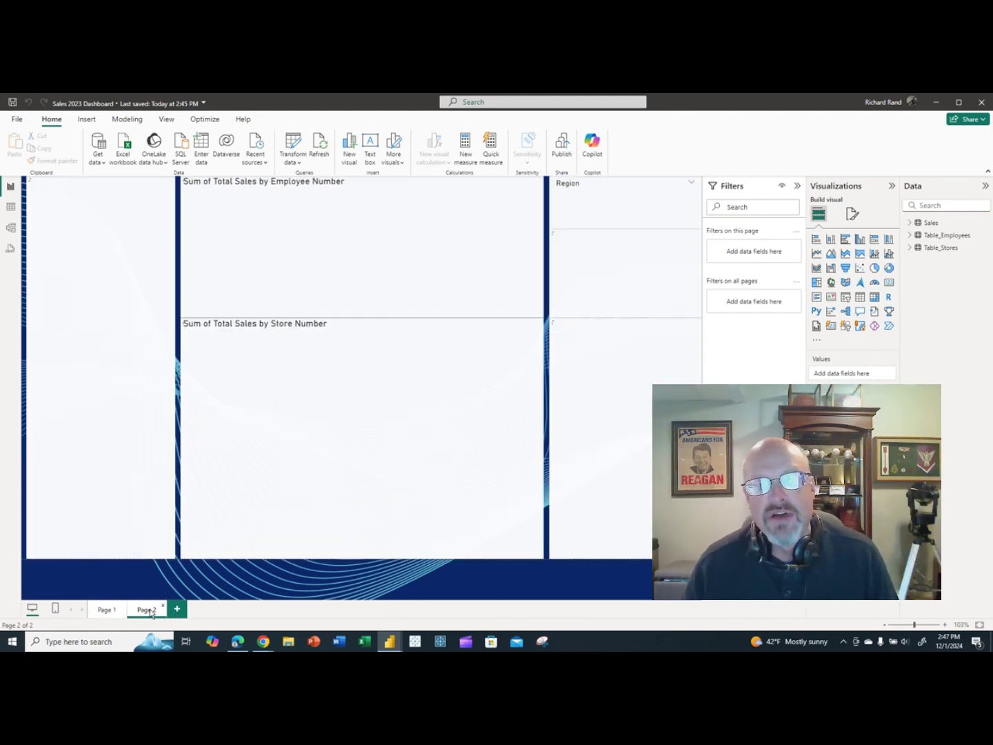
click(108, 612)
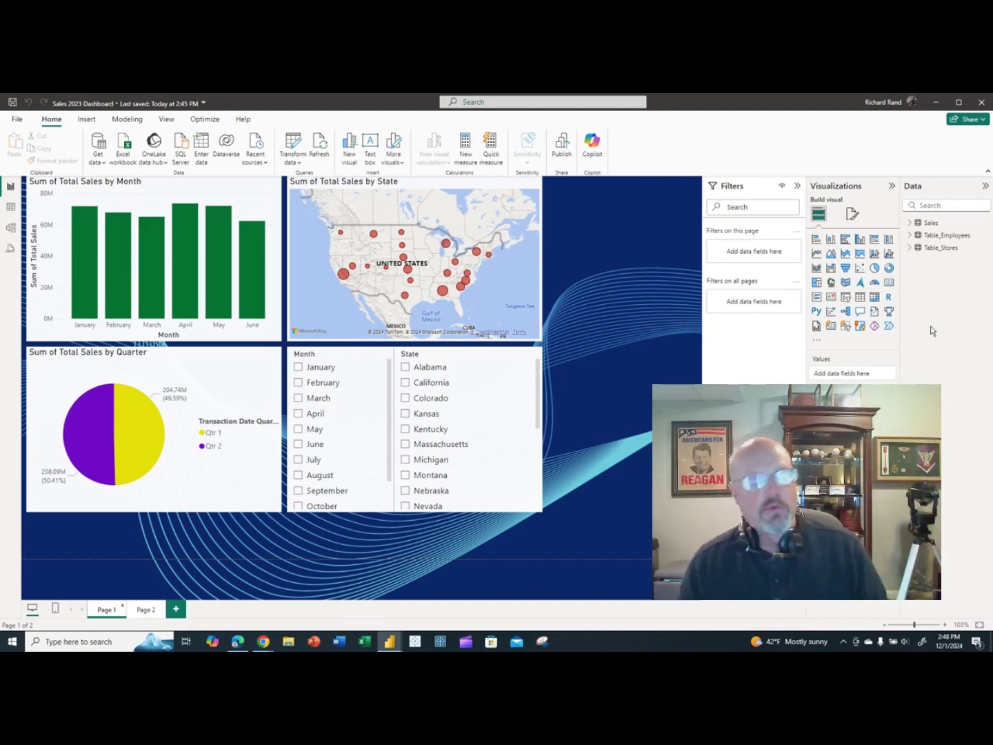
key(super+d)
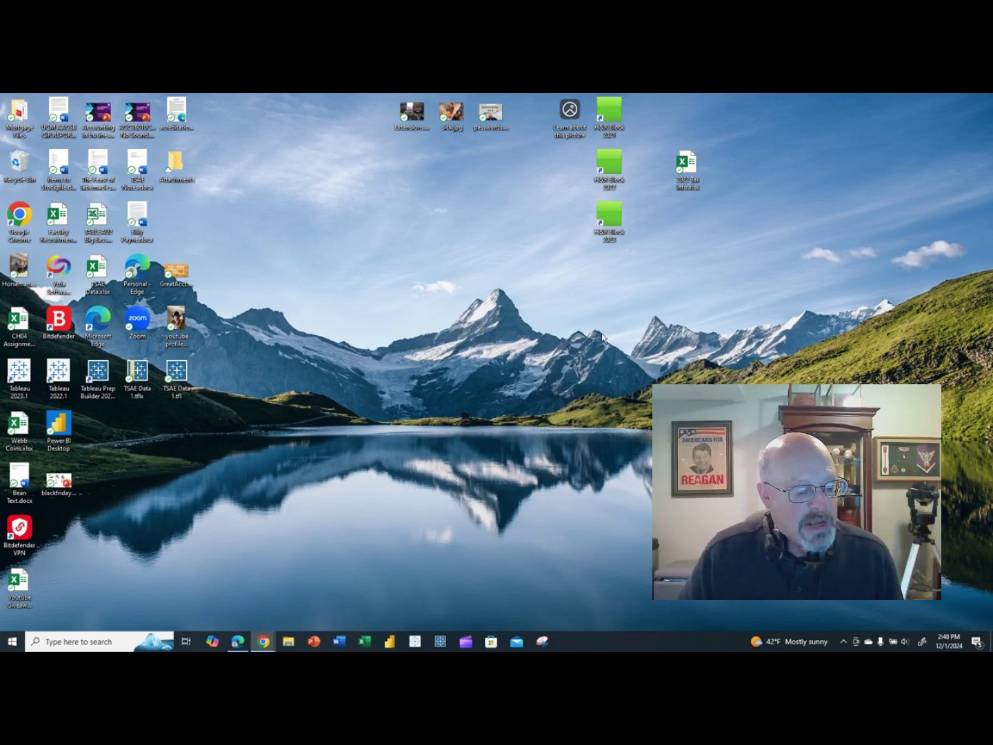
click(389, 642)
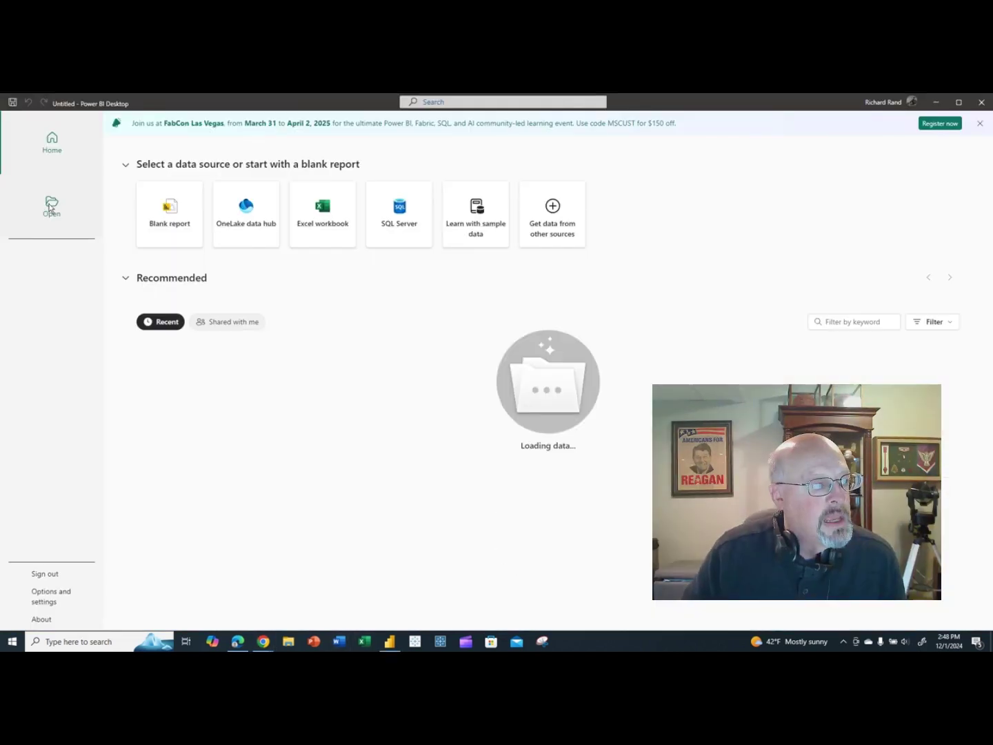
click(52, 205)
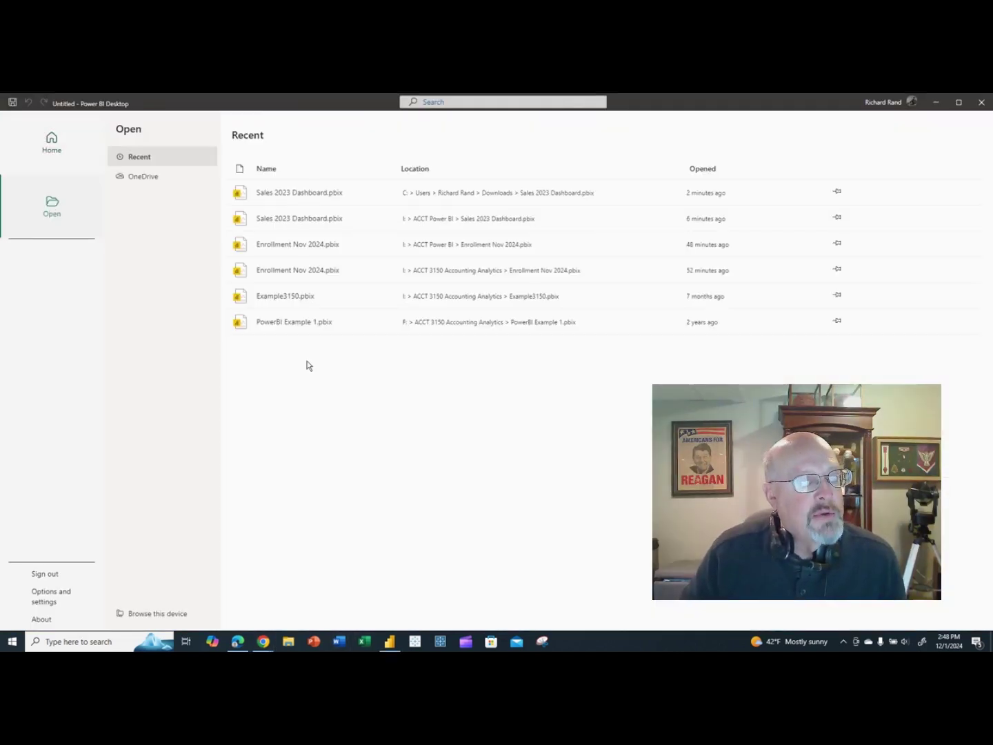
click(309, 194)
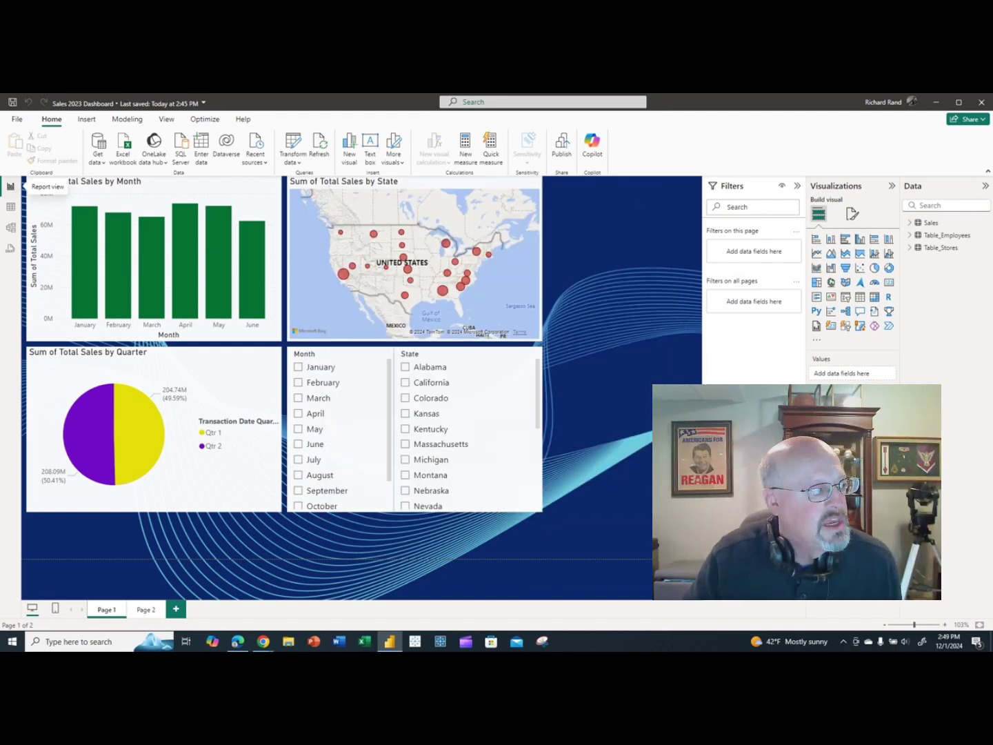
Export the Sales 2023 Dashboard report to PDF from File > Export.
click(16, 121)
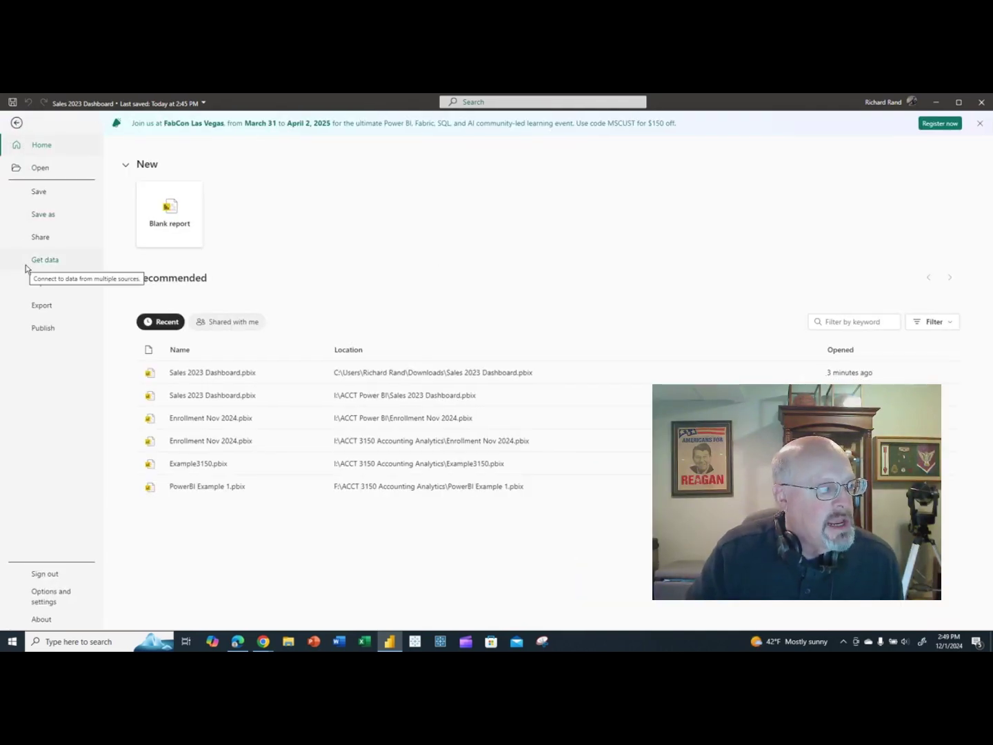
click(37, 307)
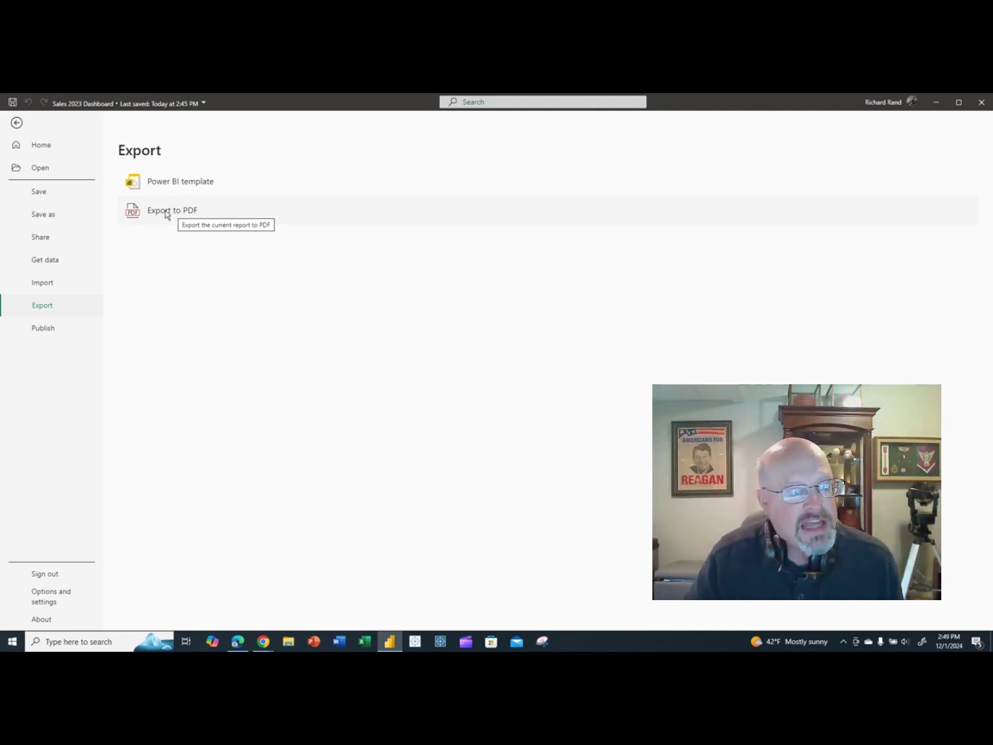
click(166, 212)
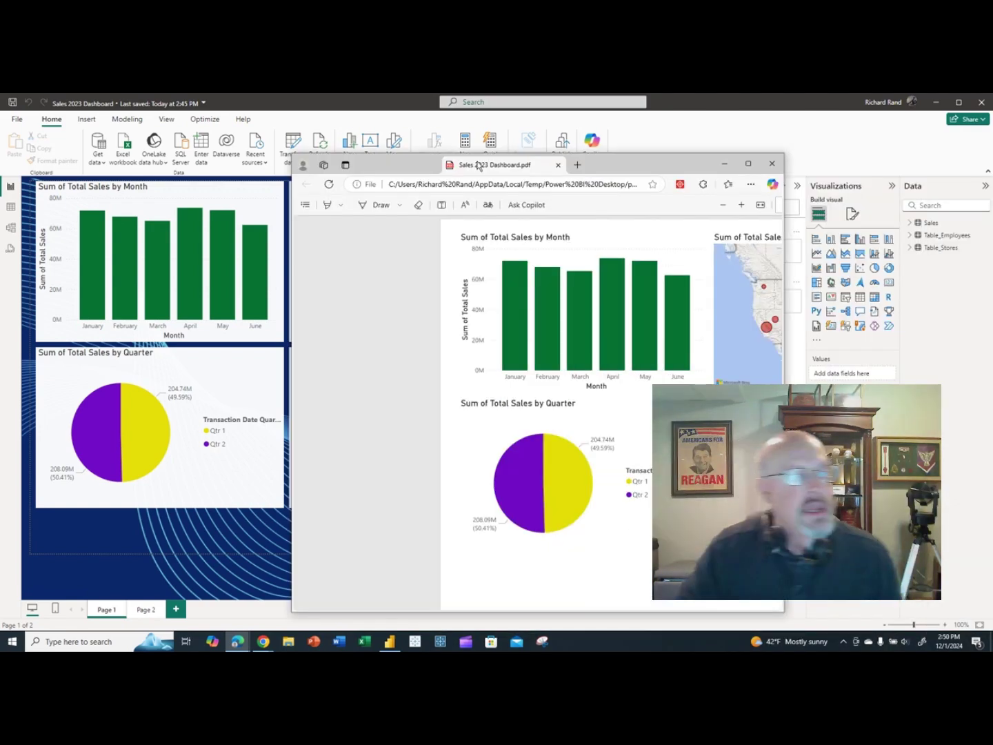
Maximize the exported PDF in Edge and scroll through both of its pages.
click(719, 153)
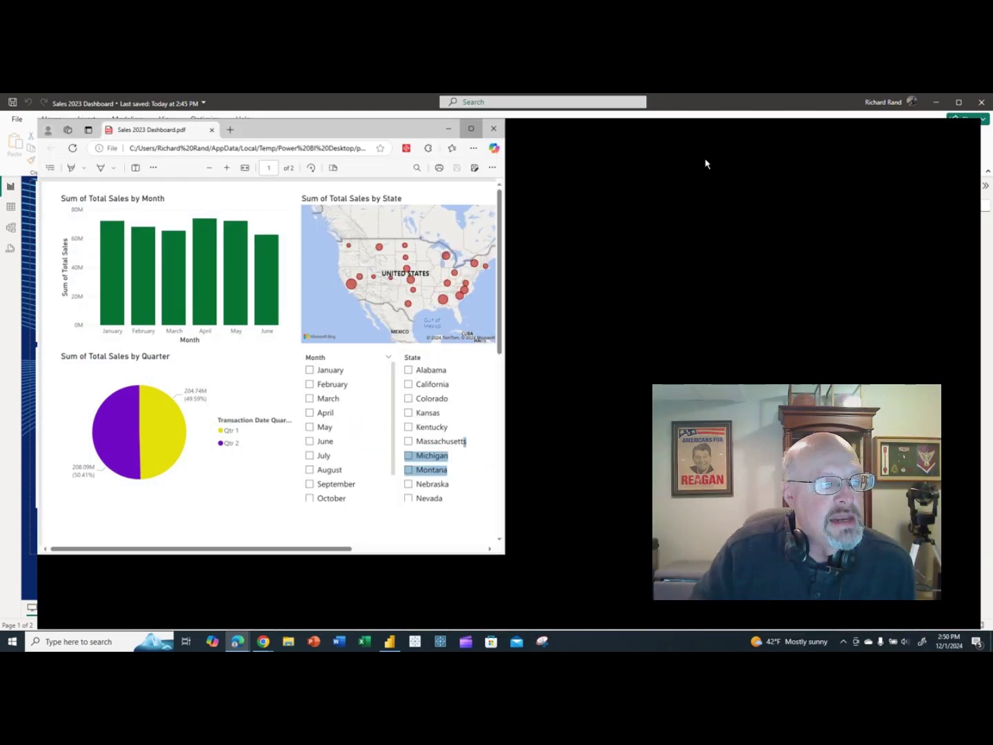
click(389, 282)
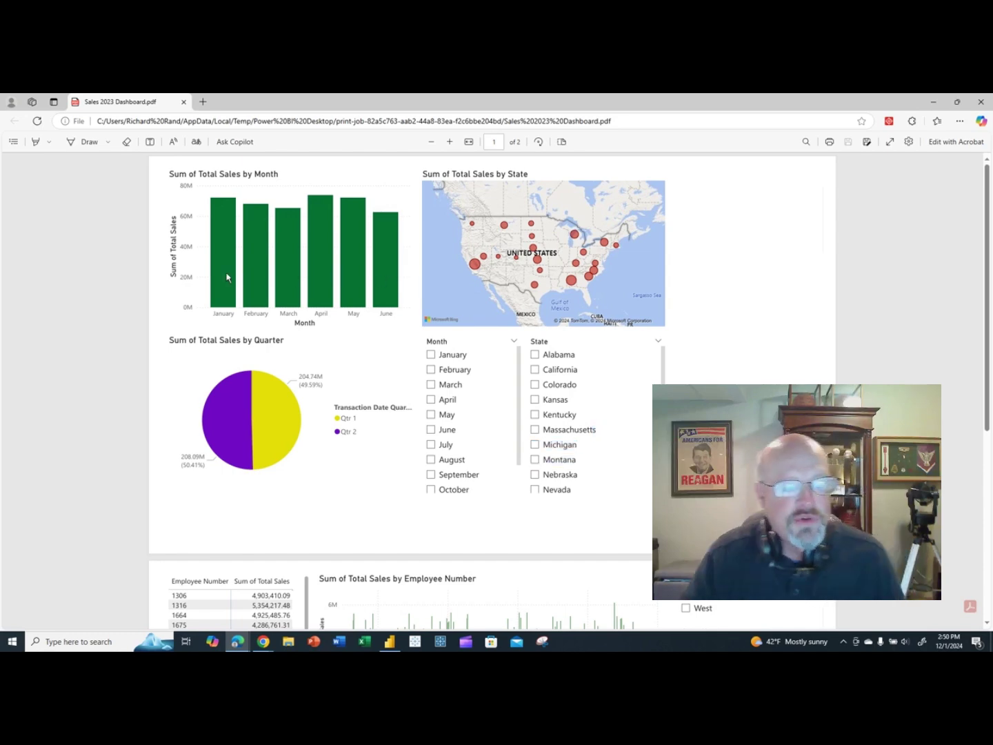
scroll(623, 382, down, 5)
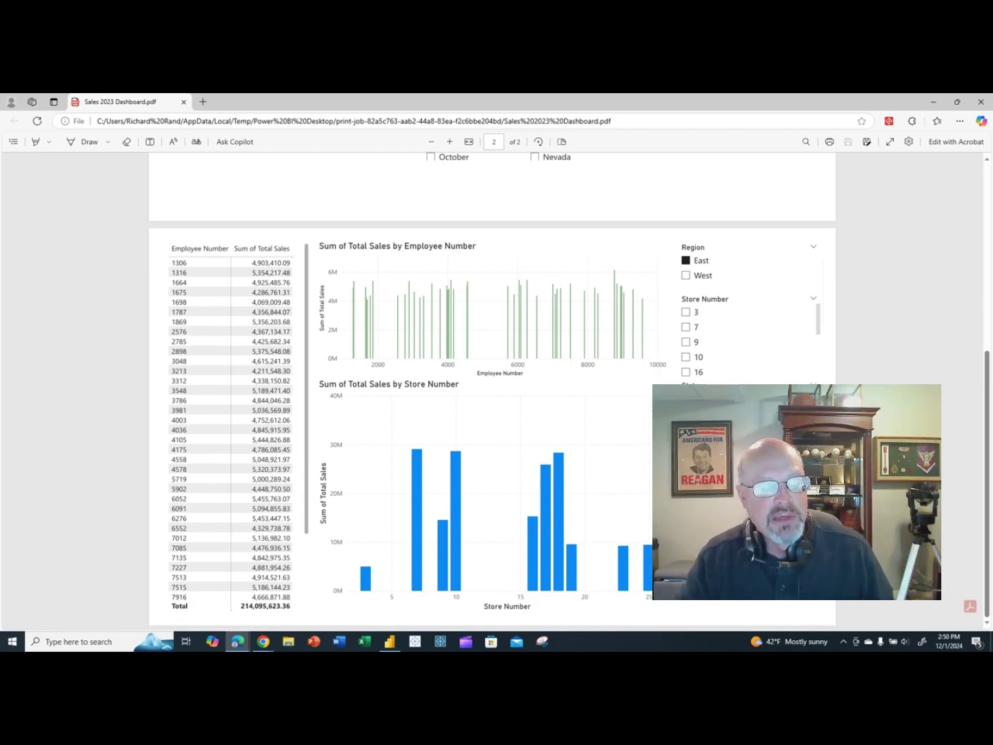
scroll(701, 305, up, 5)
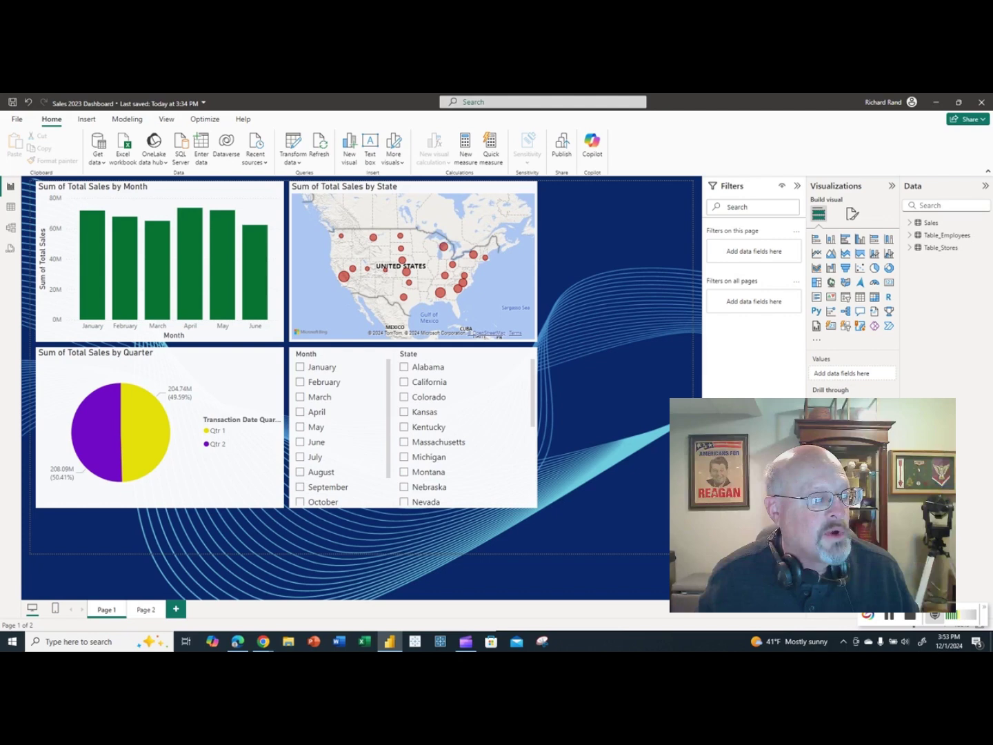
Show File > Export and snap Power BI Desktop beside the browser's Power BI workspace.
click(17, 122)
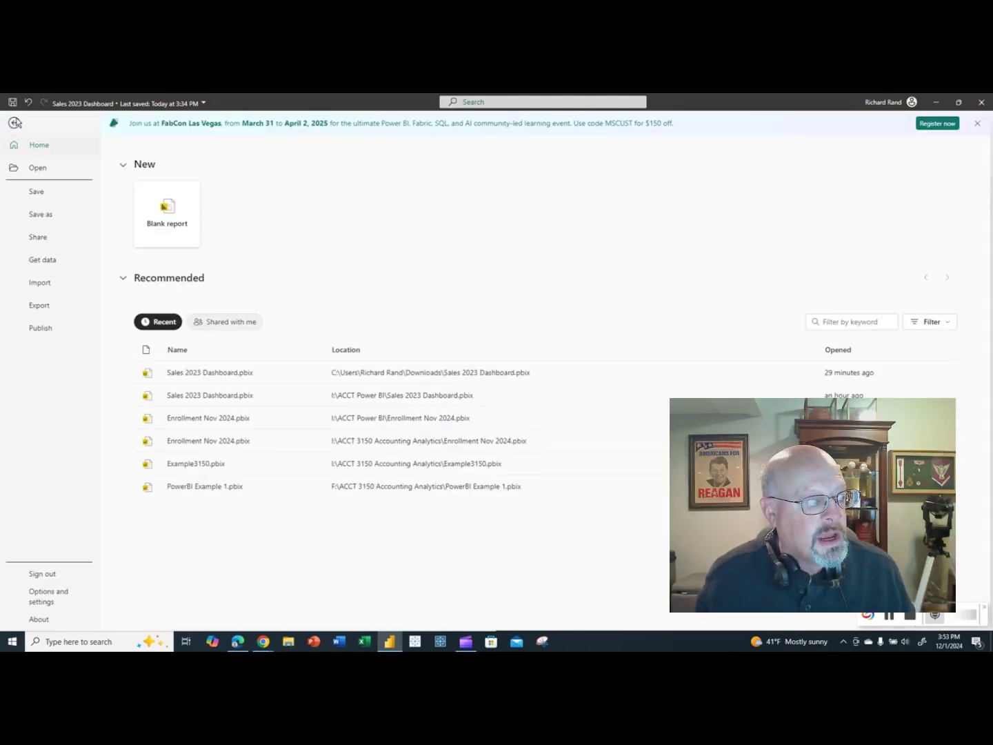
click(37, 308)
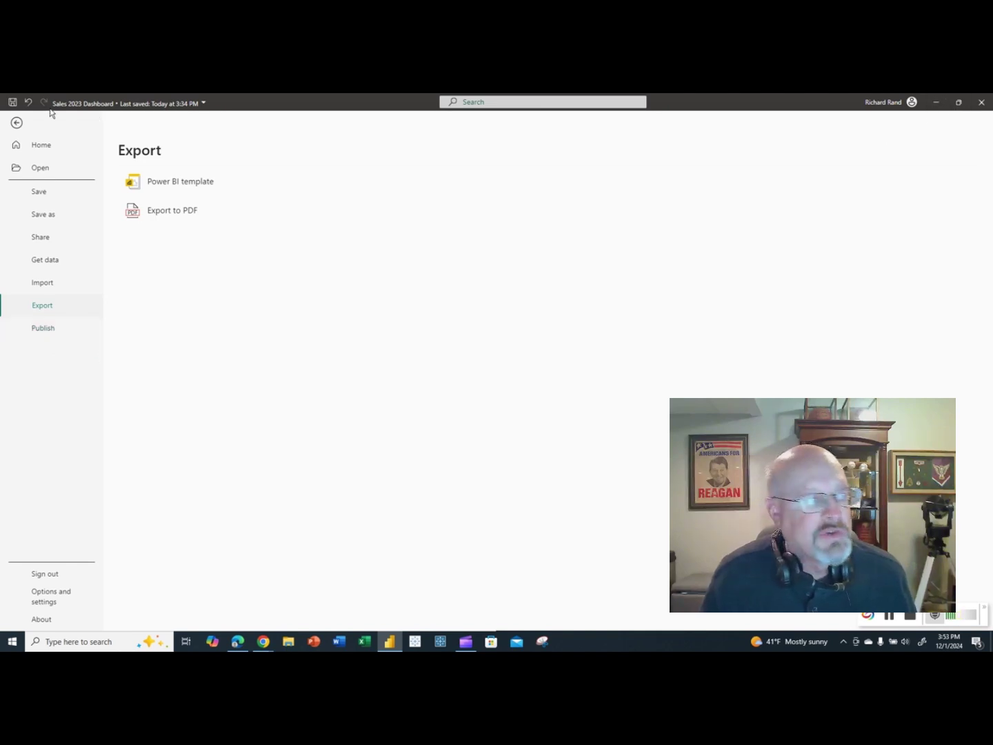
click(957, 103)
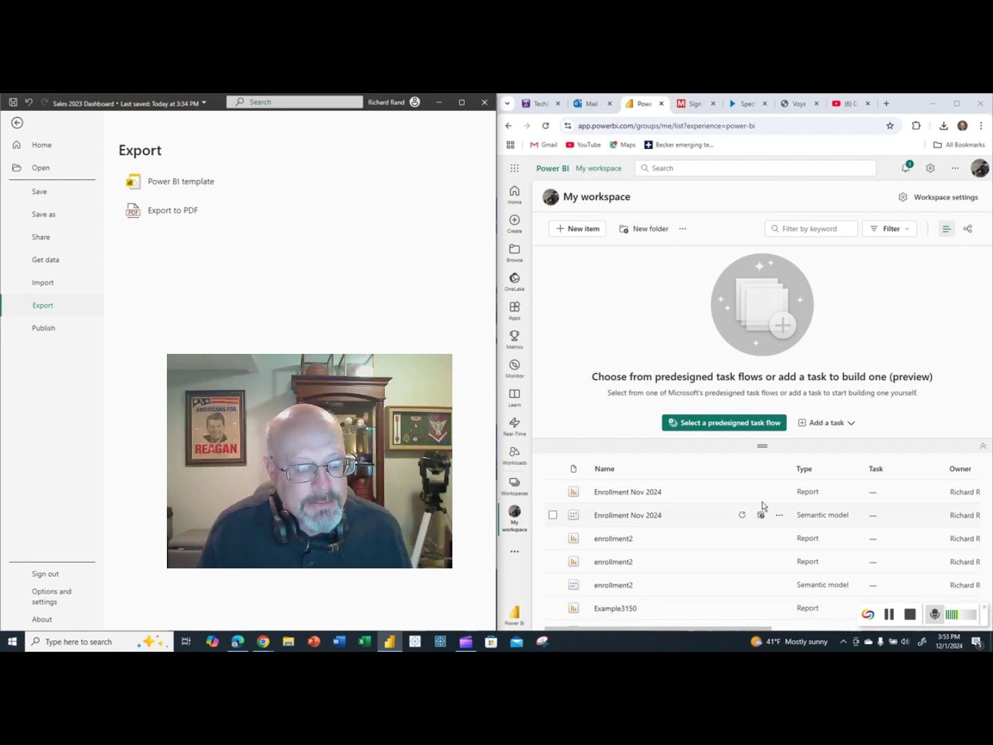
Switch to My workspace in the browser and scroll through its reports, semantic models and dashboards.
scroll(649, 506, down, 1)
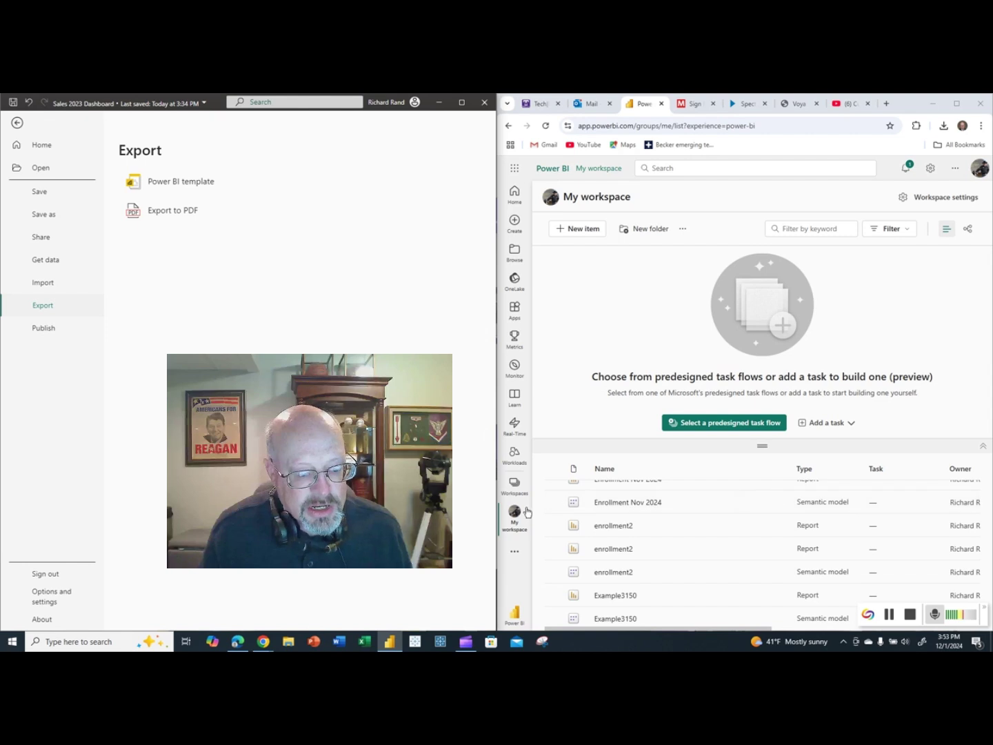
click(511, 514)
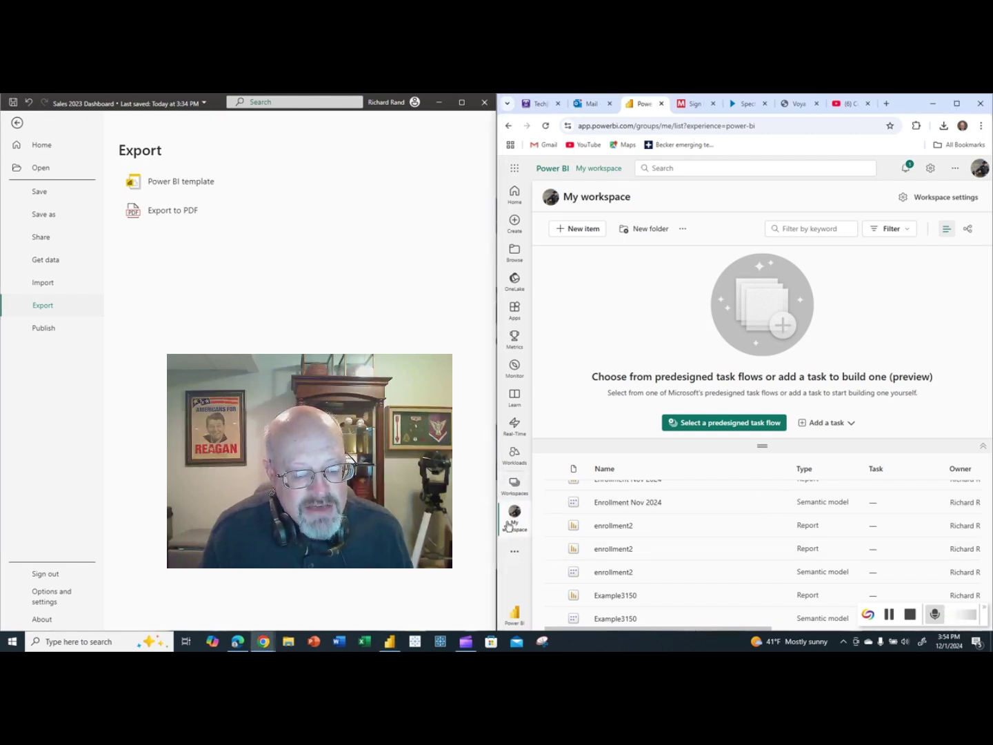
scroll(642, 548, down, 5)
scroll(649, 552, down, 1)
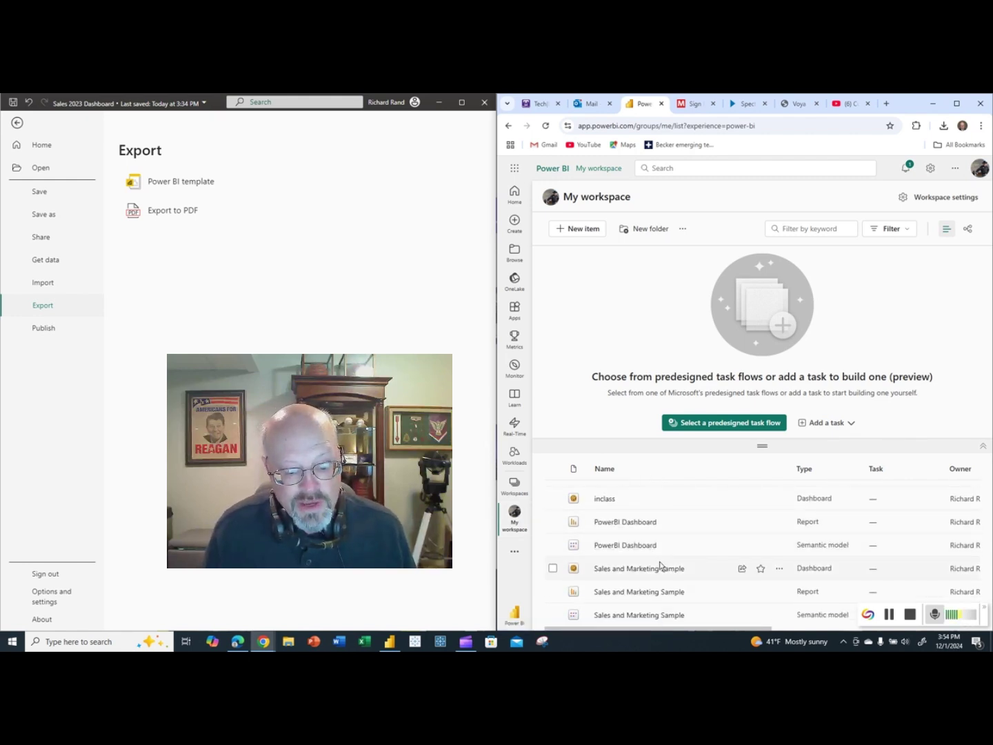
scroll(660, 566, up, 5)
scroll(660, 566, down, 3)
scroll(660, 566, up, 4)
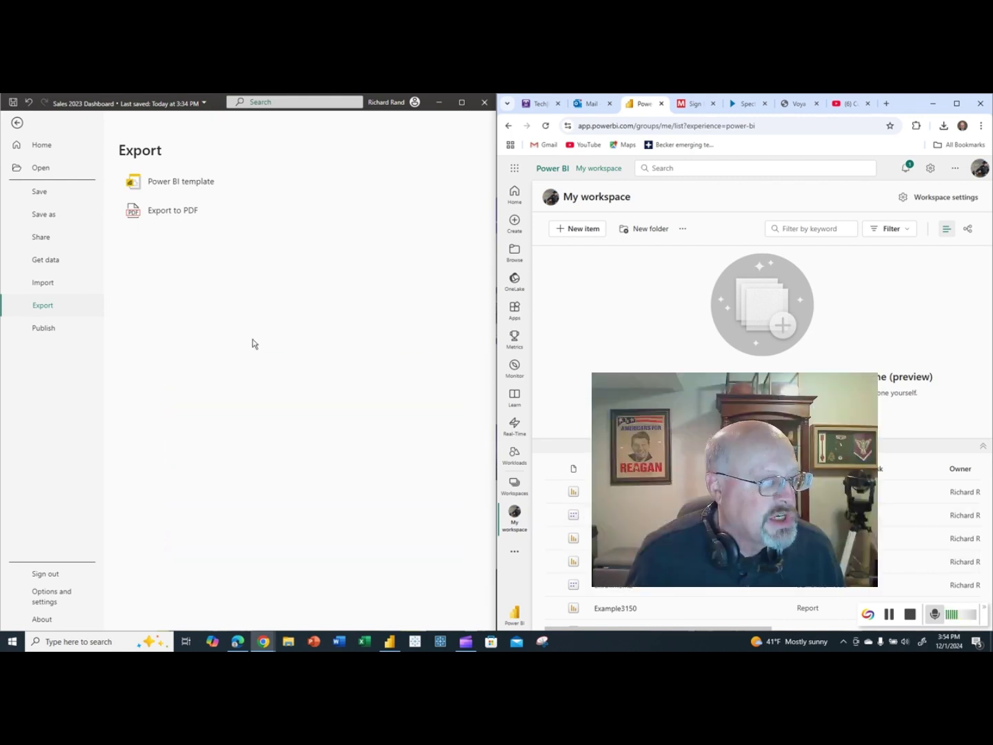
Save Sales 2023 Dashboard.pbix and publish it to My workspace in the Power BI service.
click(40, 329)
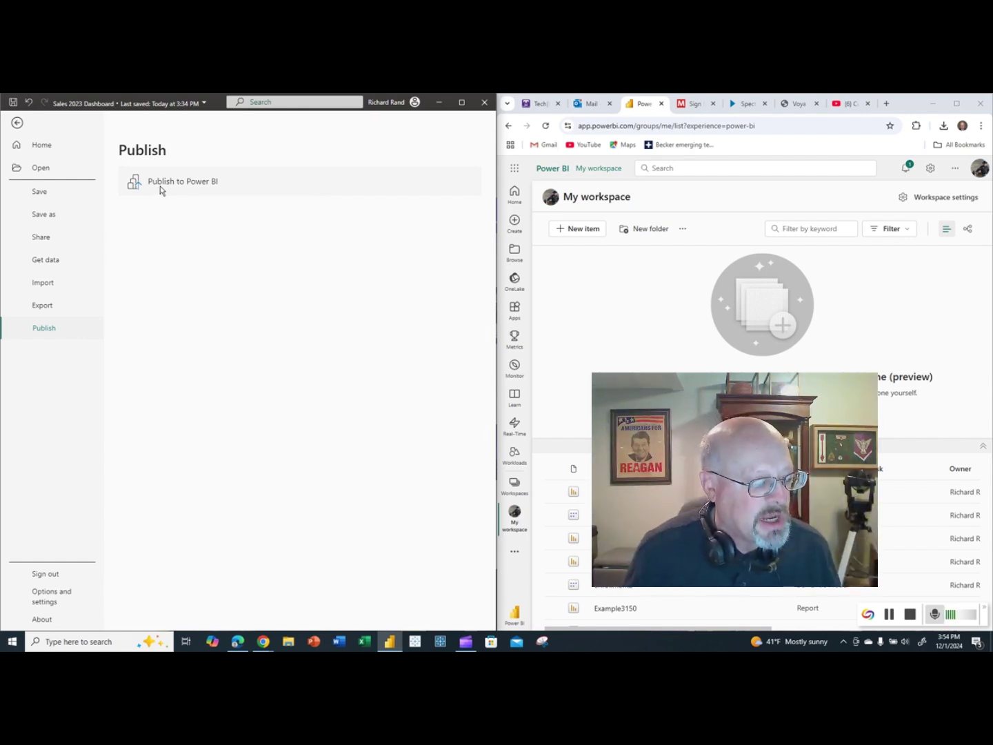
click(161, 183)
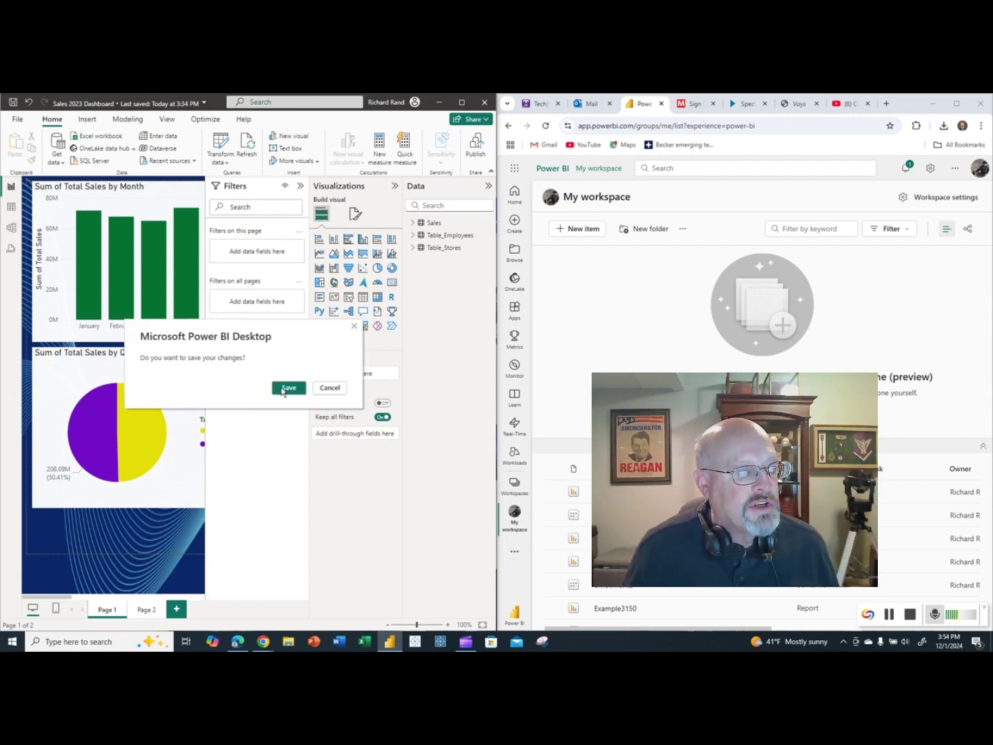
click(287, 387)
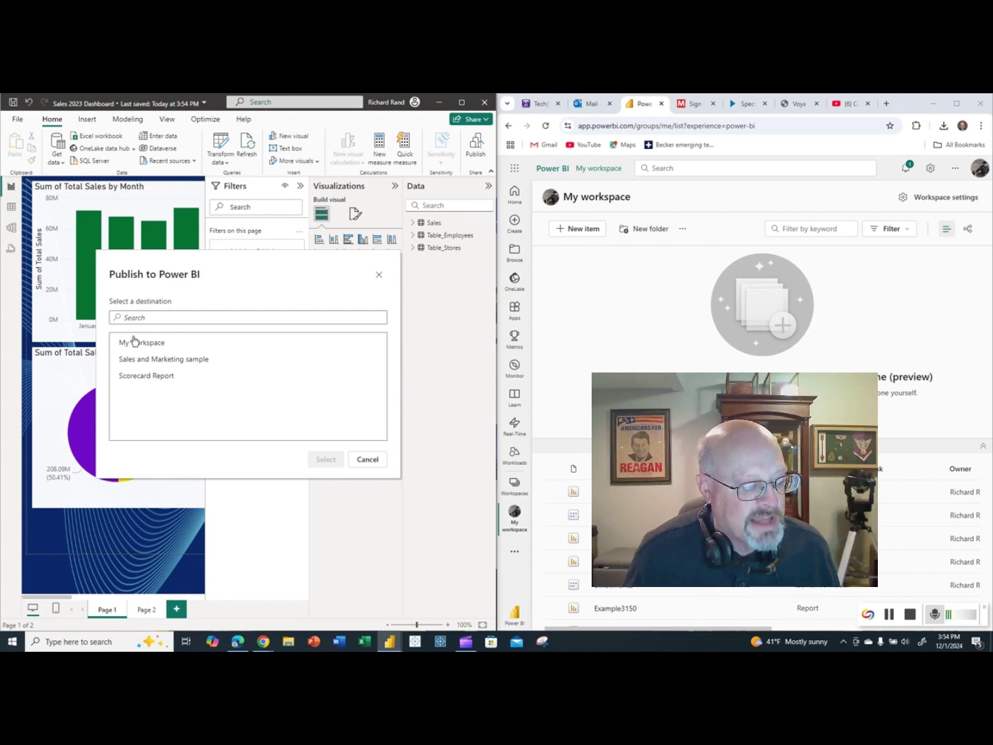
click(138, 345)
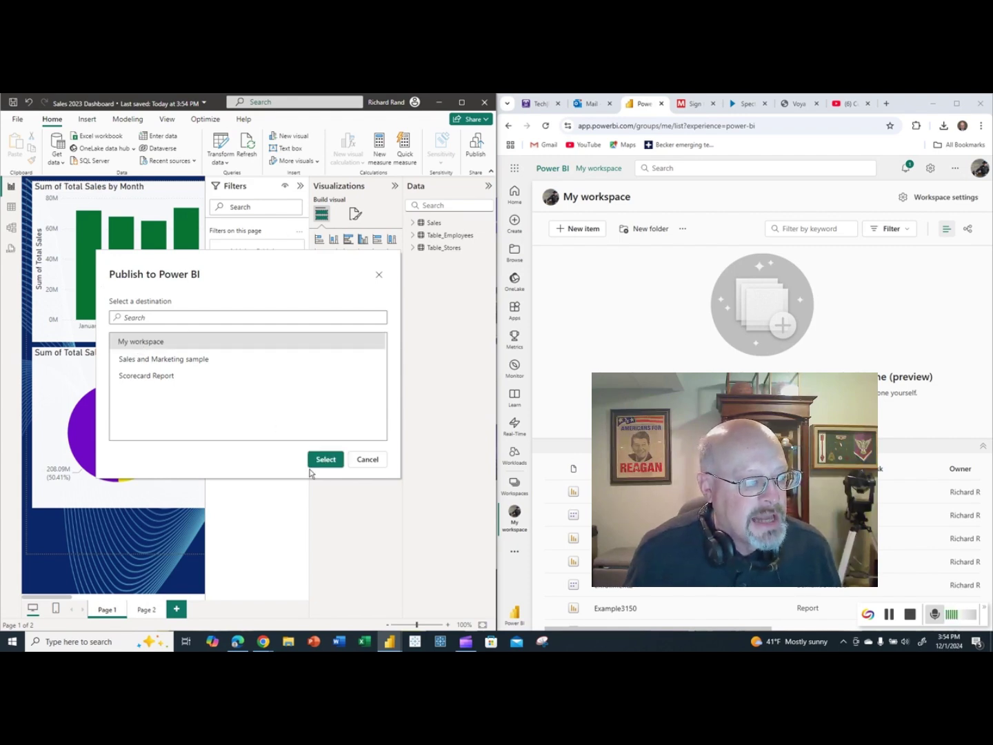
click(326, 462)
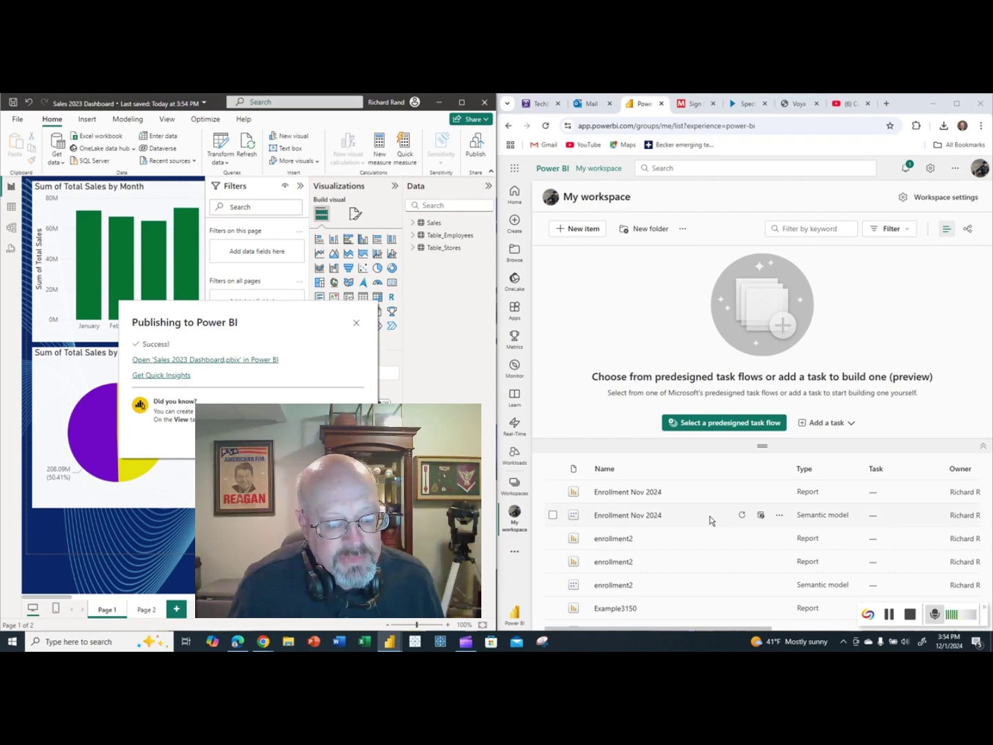
Dismiss the publish success message, maximize Chrome, and scroll My workspace to Sales 2023 Dashboard.
click(622, 280)
scroll(681, 540, down, 3)
scroll(683, 536, down, 1)
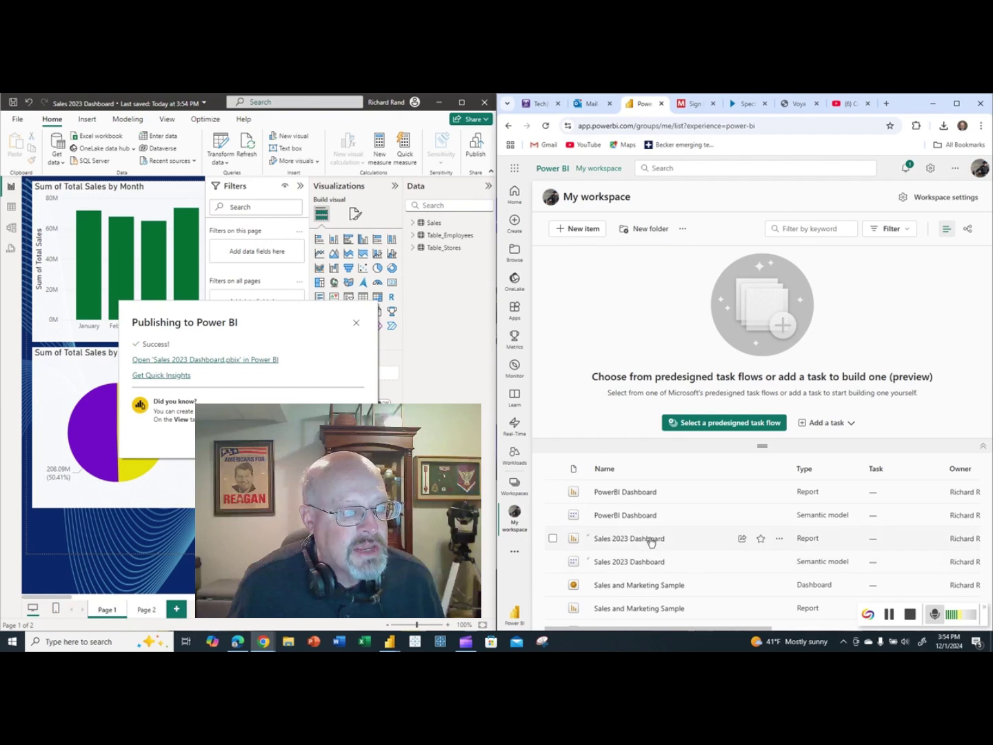
click(358, 323)
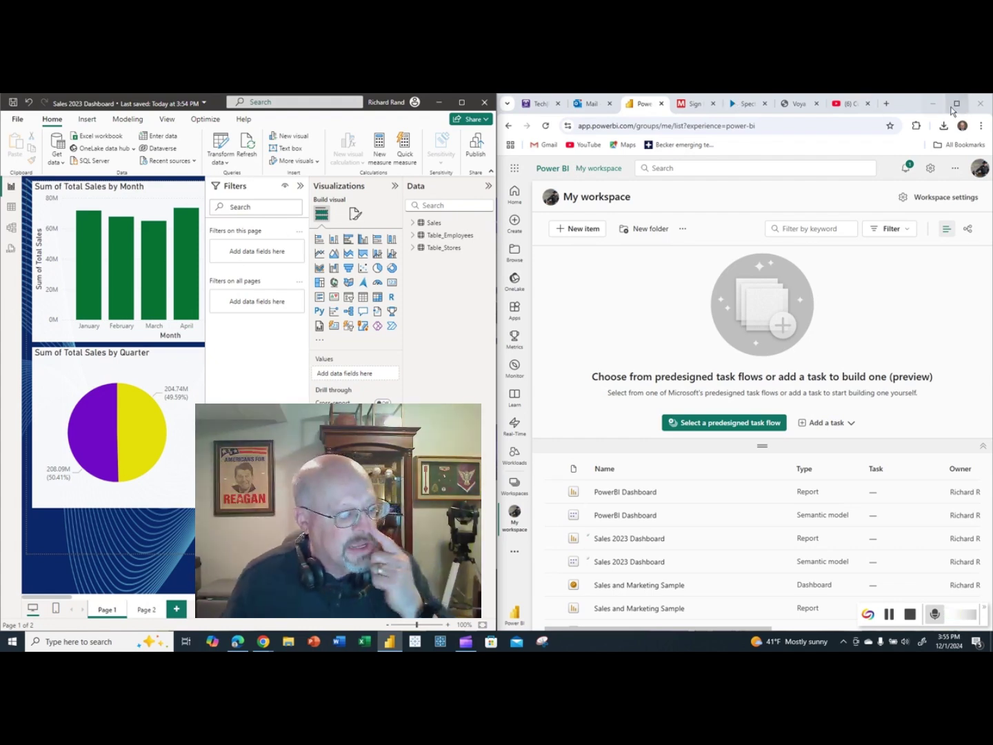
click(957, 103)
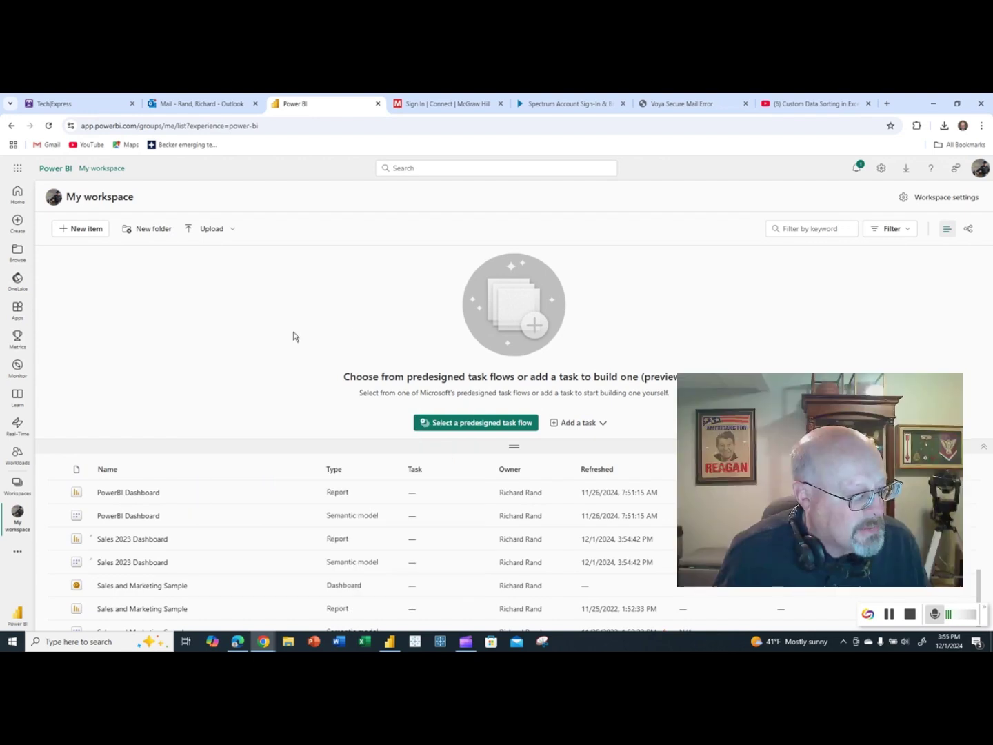
scroll(206, 545, down, 1)
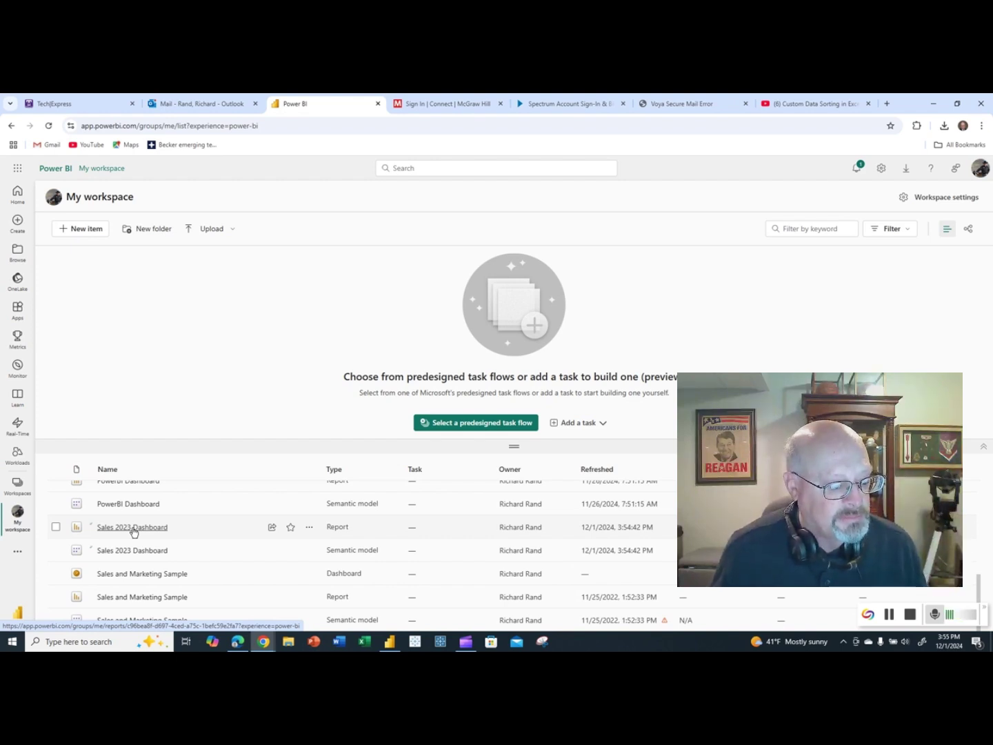
Open the Sales 2023 Dashboard report and filter the State slicer to Kansas, California, Kentucky and Massachusetts.
click(155, 530)
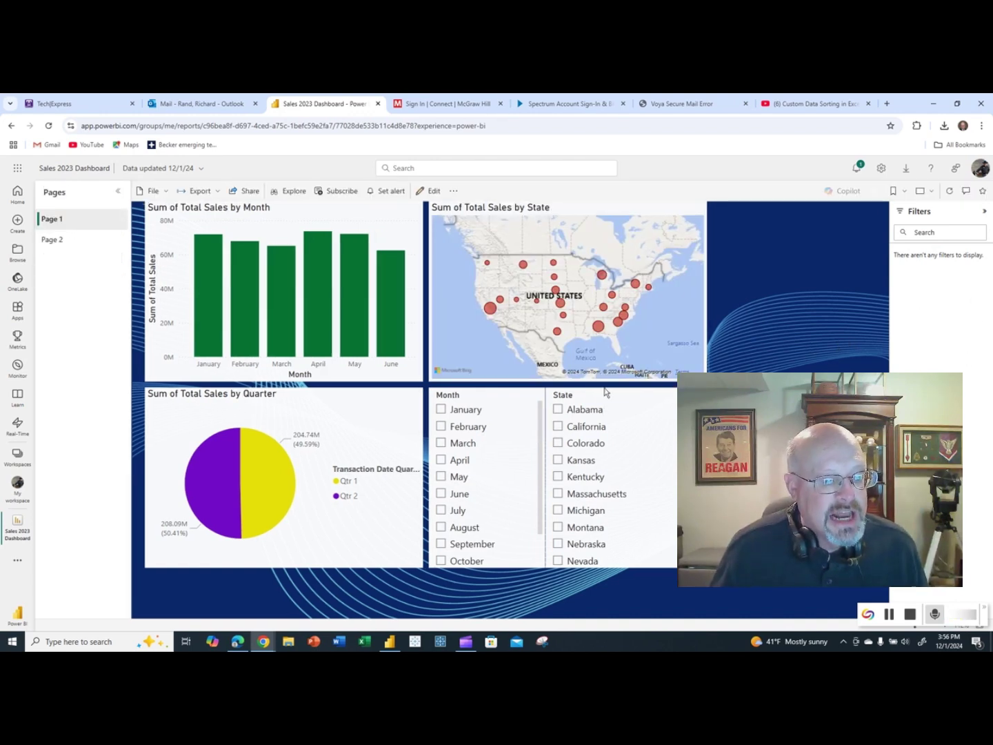
click(557, 409)
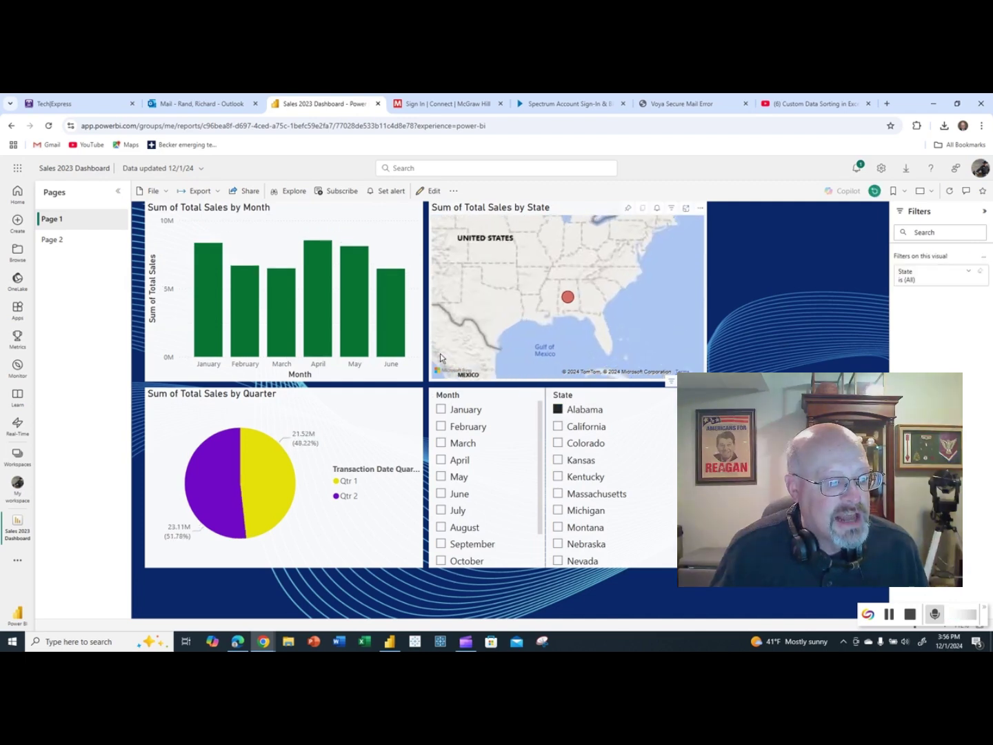
click(558, 426)
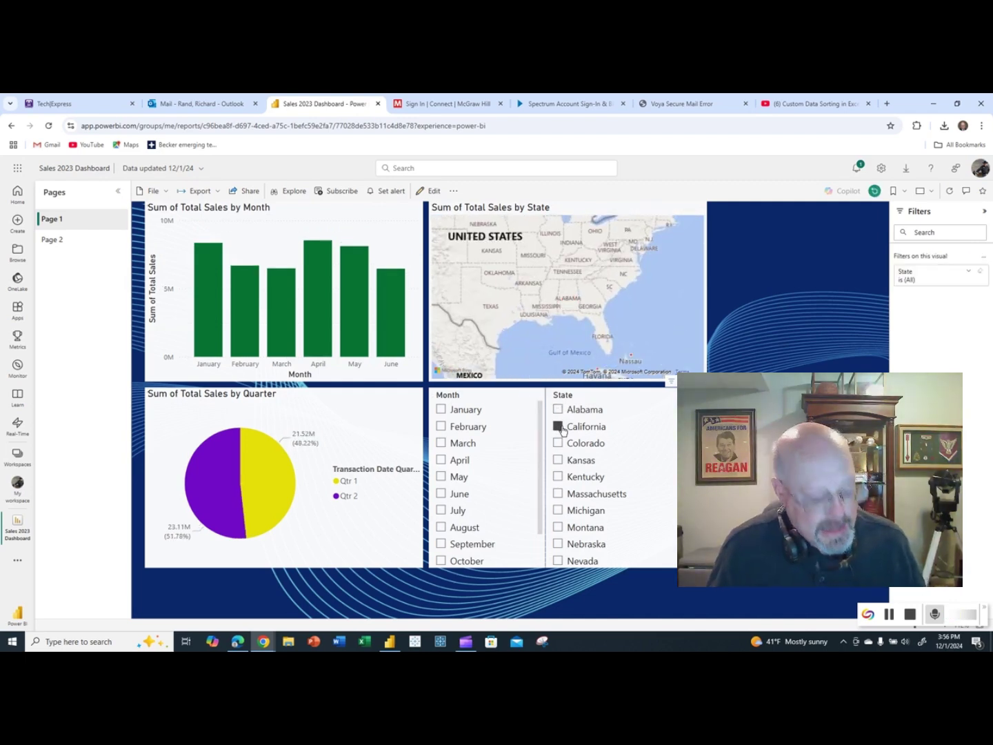
click(558, 460)
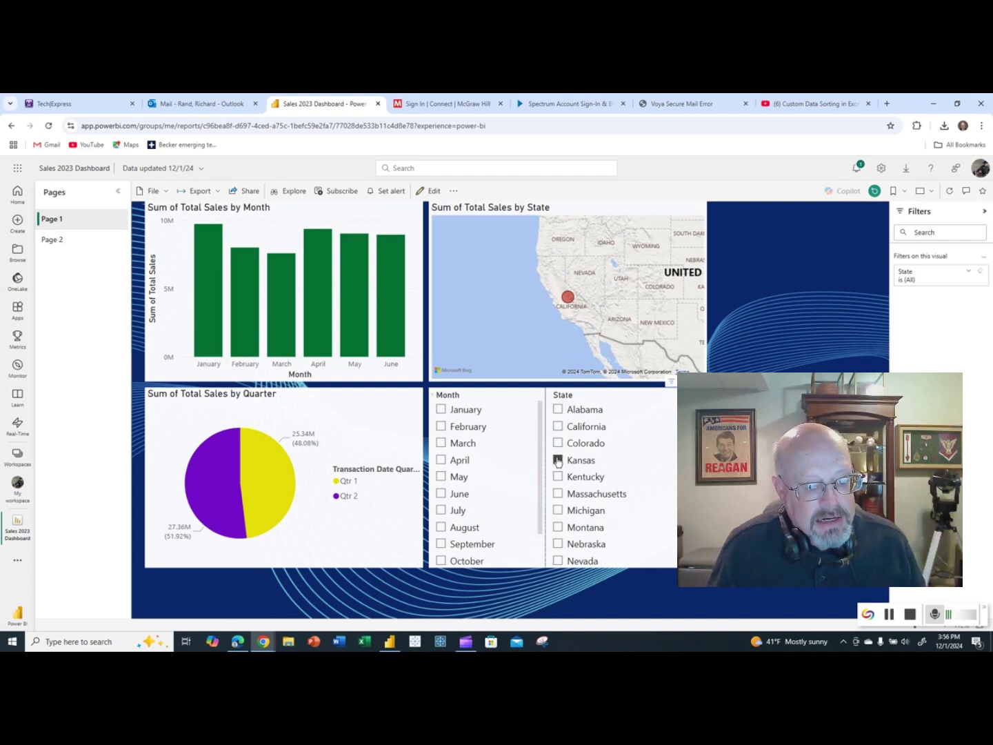
ctrl+click(558, 427)
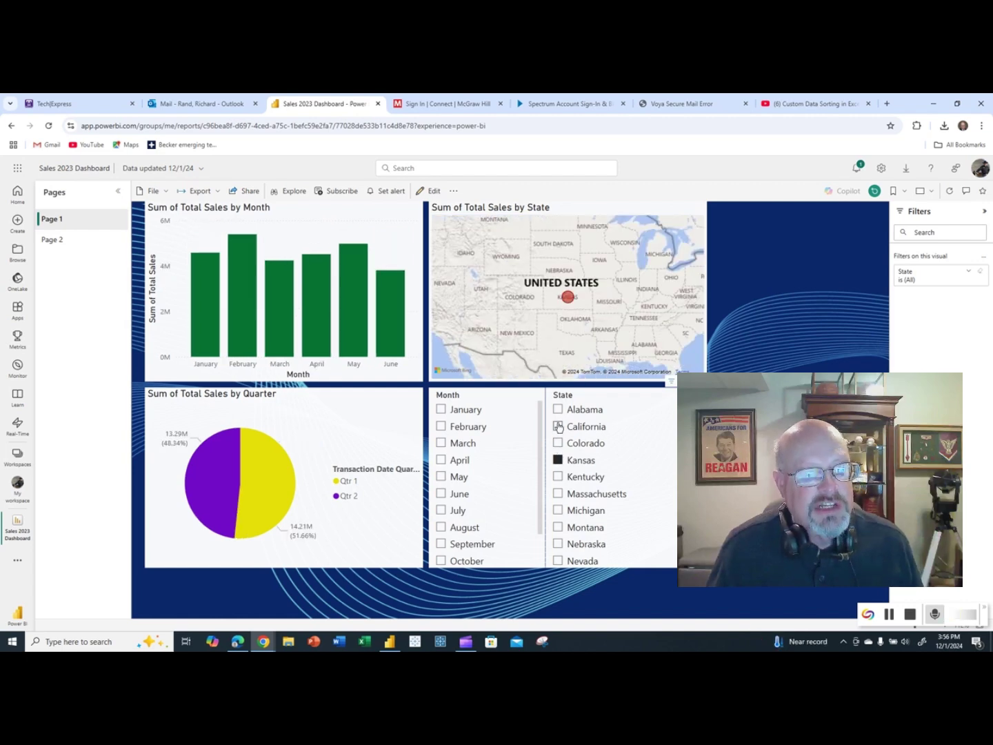
ctrl+click(557, 476)
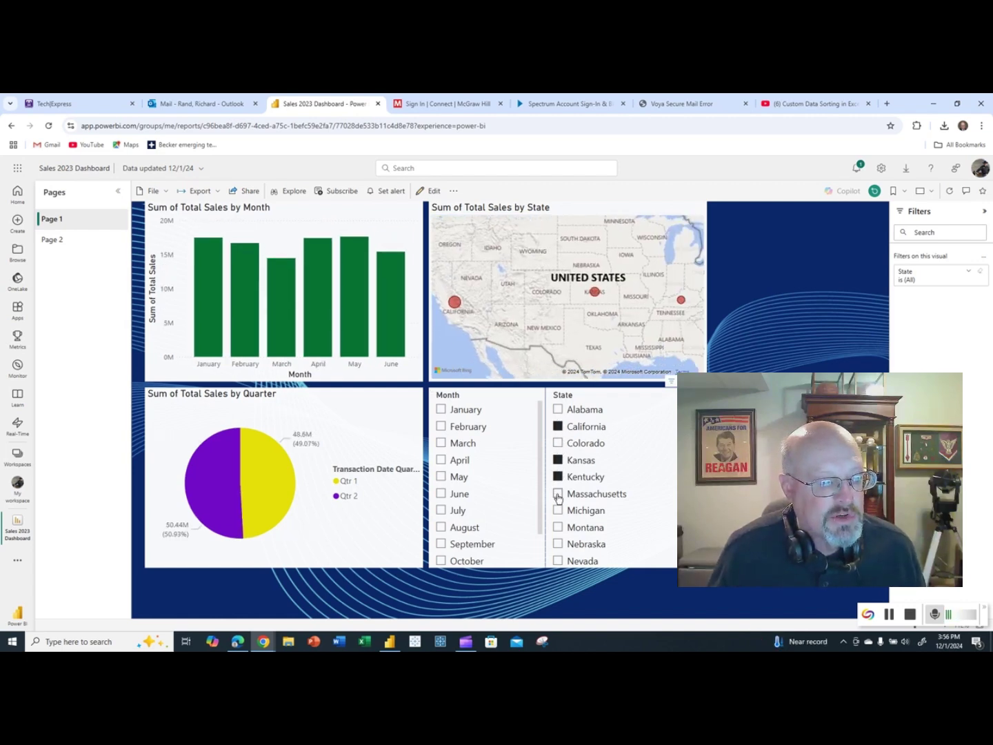
ctrl+click(558, 493)
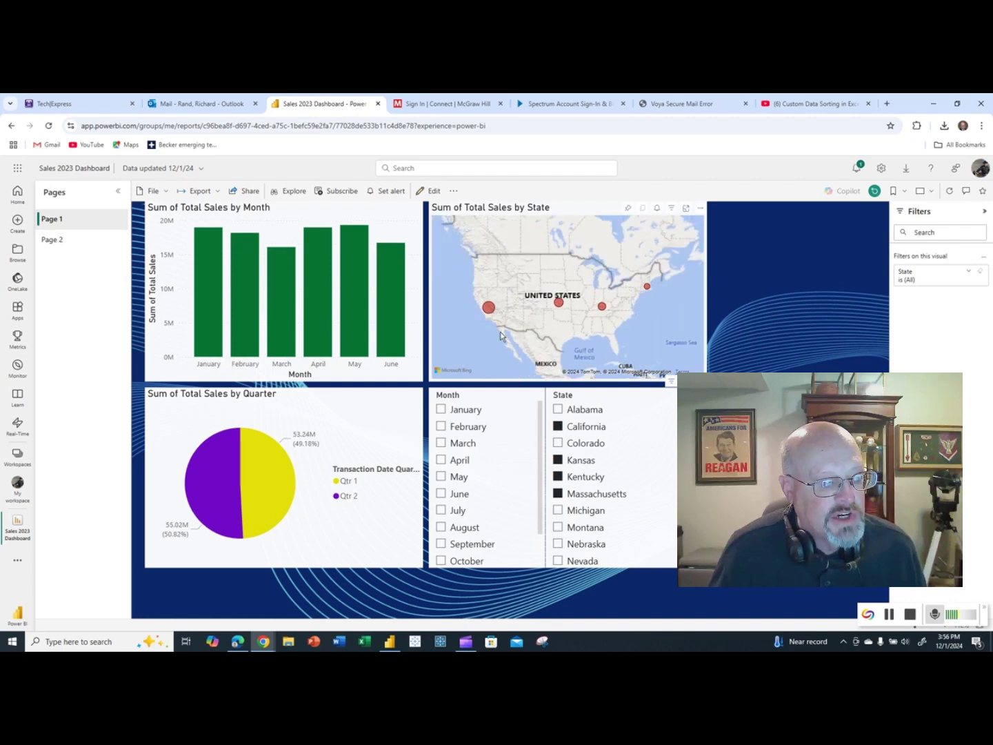
Highlight Qtr 1 in the pie chart, remove the highlight, and clear the state filter.
click(277, 488)
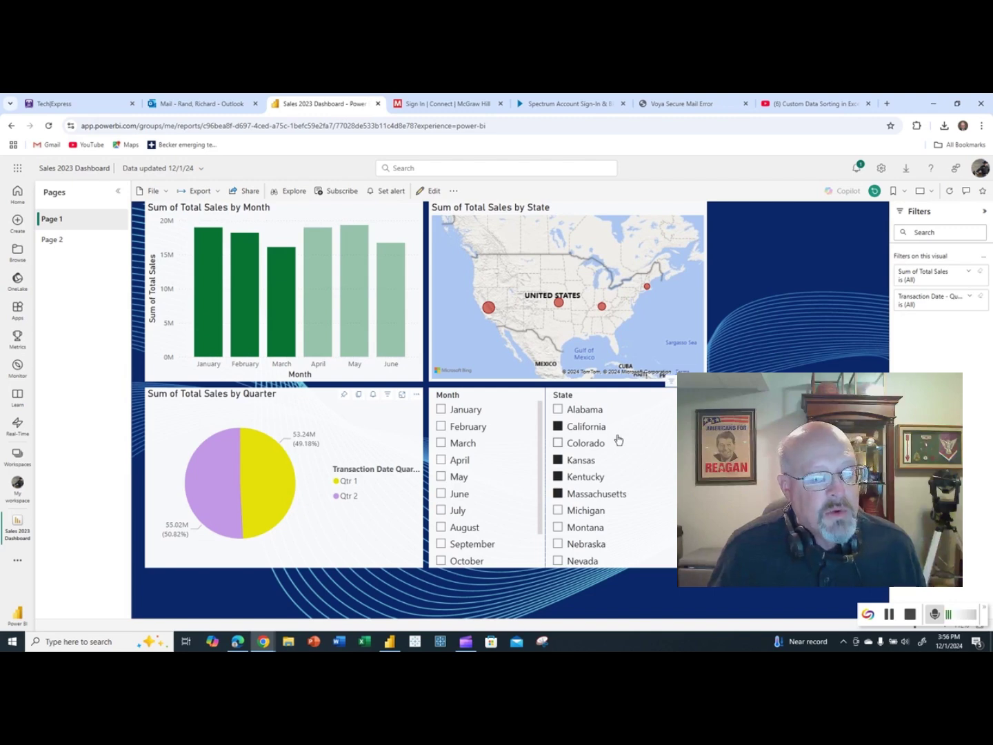
click(262, 466)
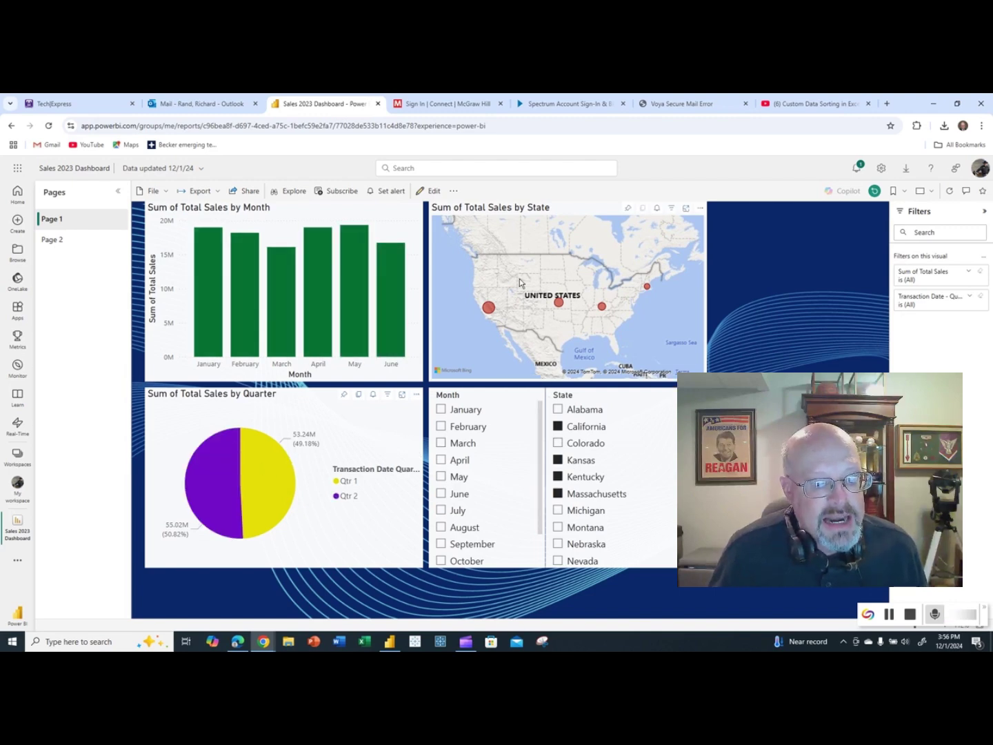
click(559, 428)
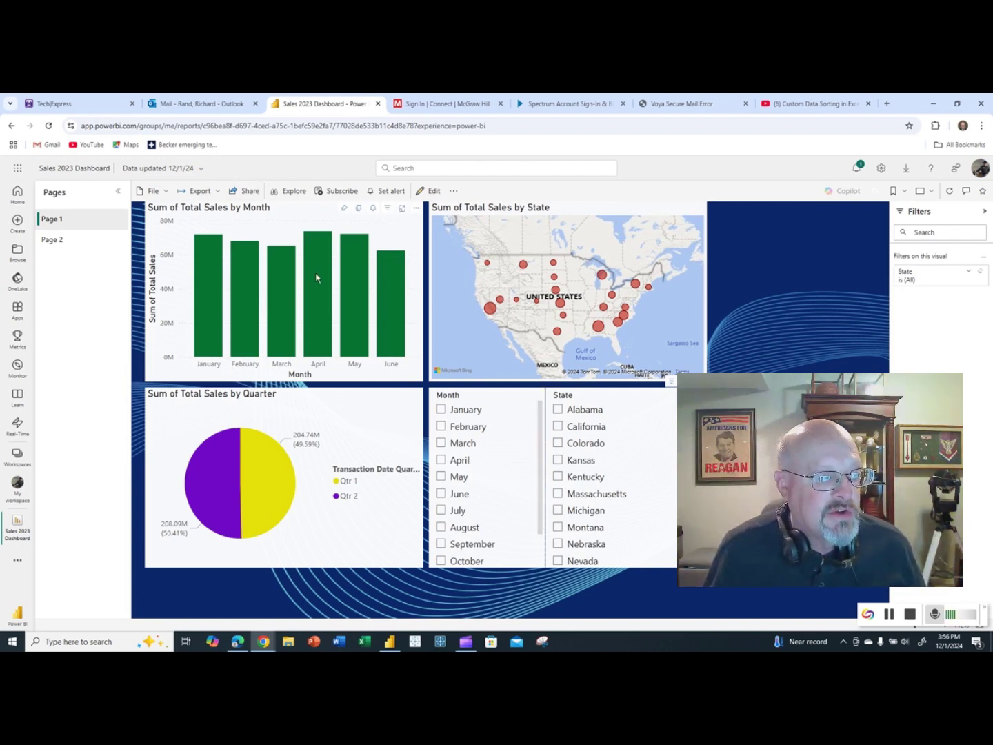
In the Send link dialog, add an outside-organisation recipient's e-mail and select the flagged address.
click(252, 193)
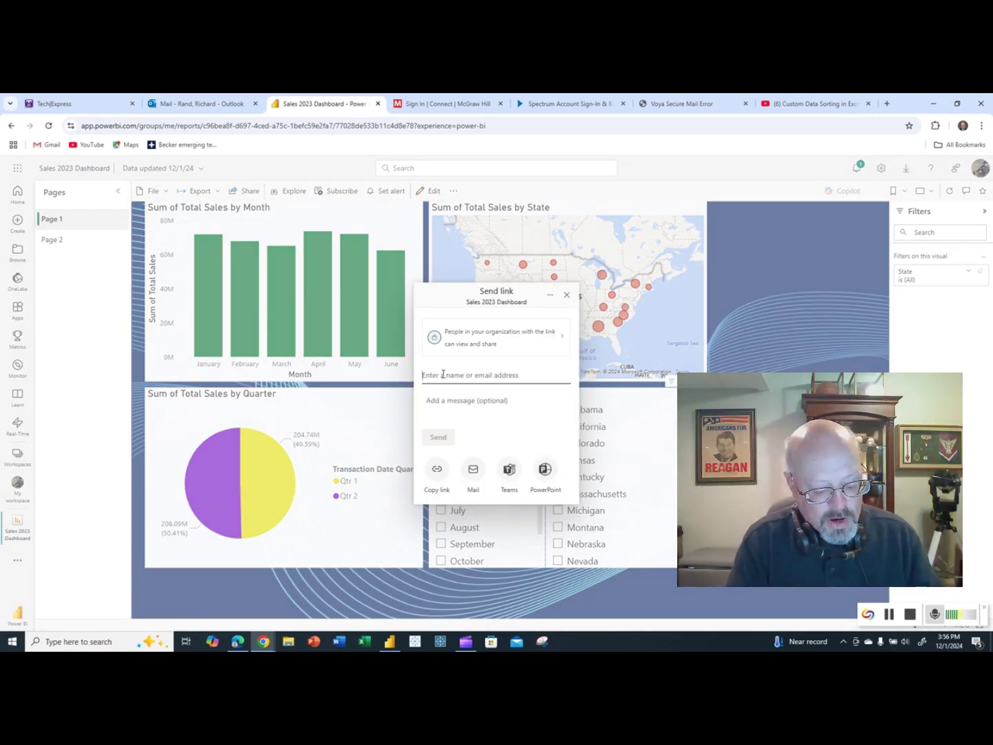
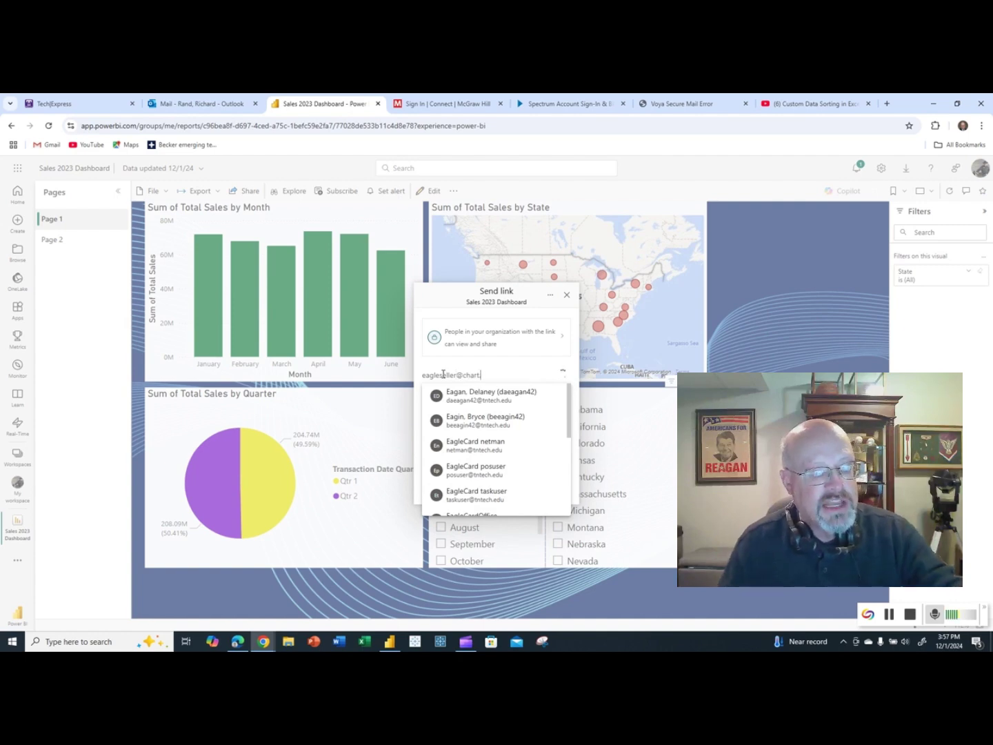
key(Return)
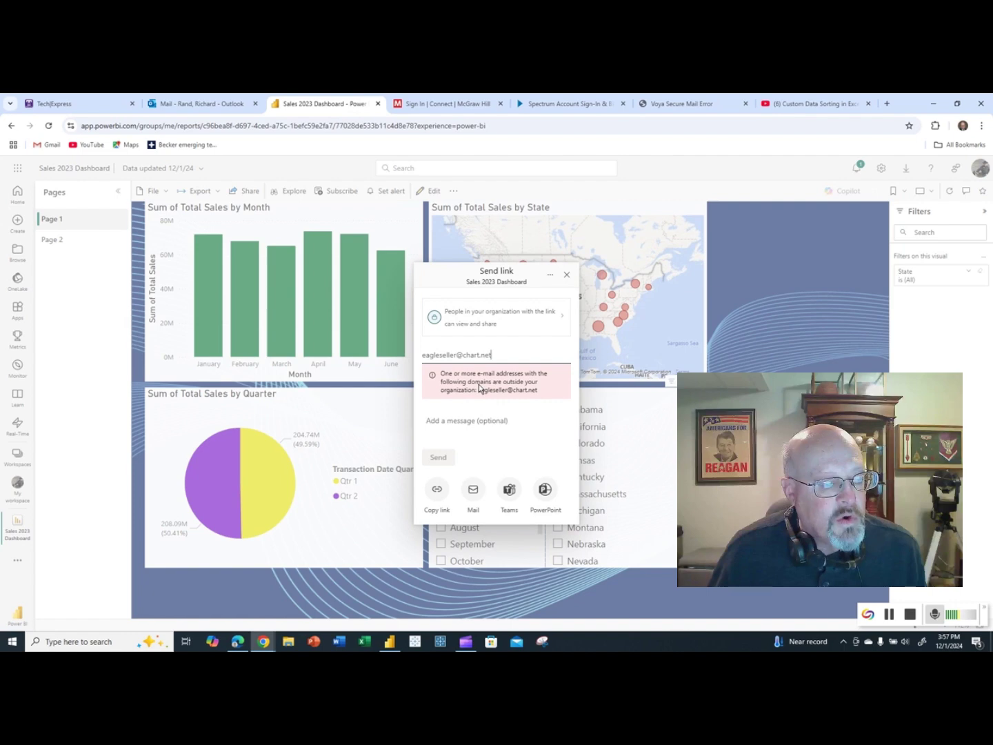
key(super+plus)
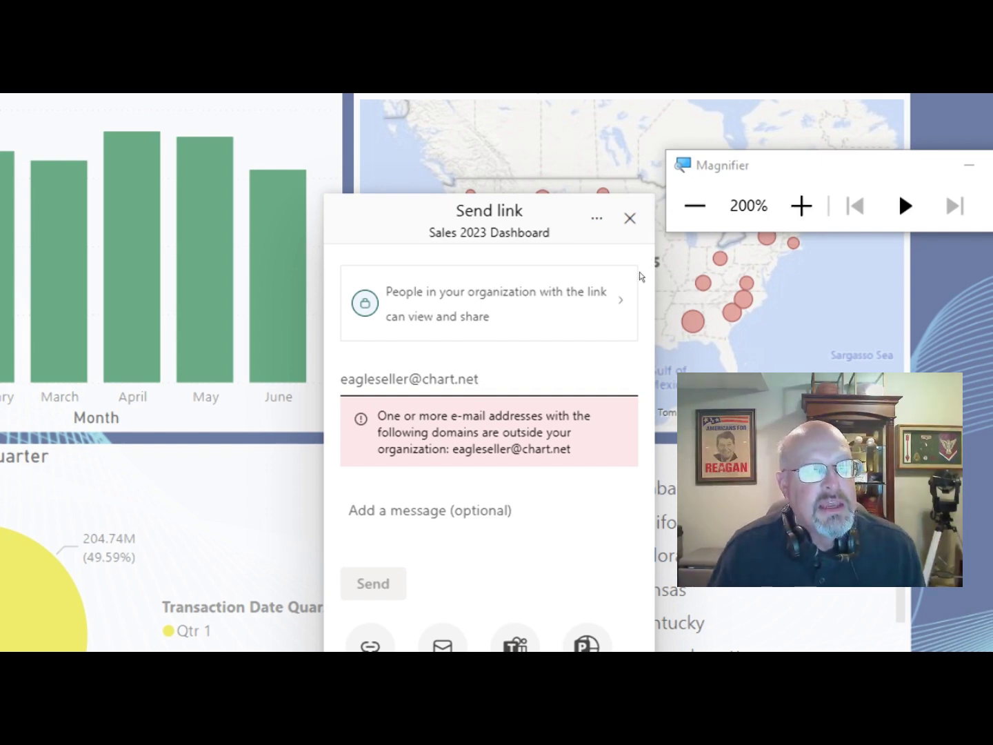
key(super+Escape)
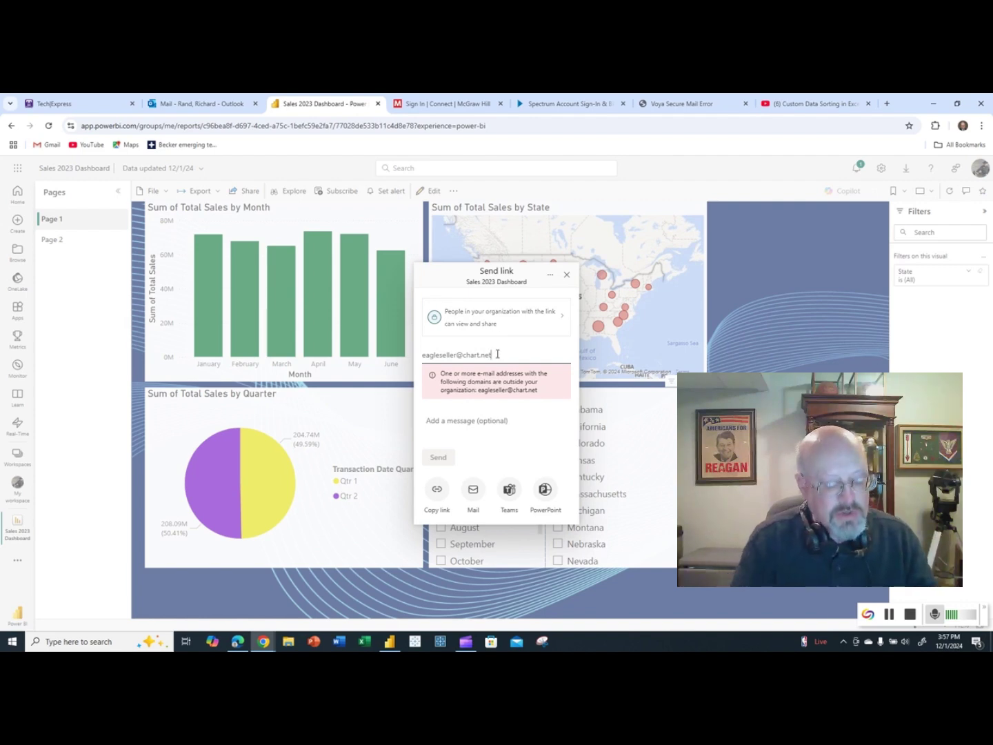
drag(497, 354, 406, 358)
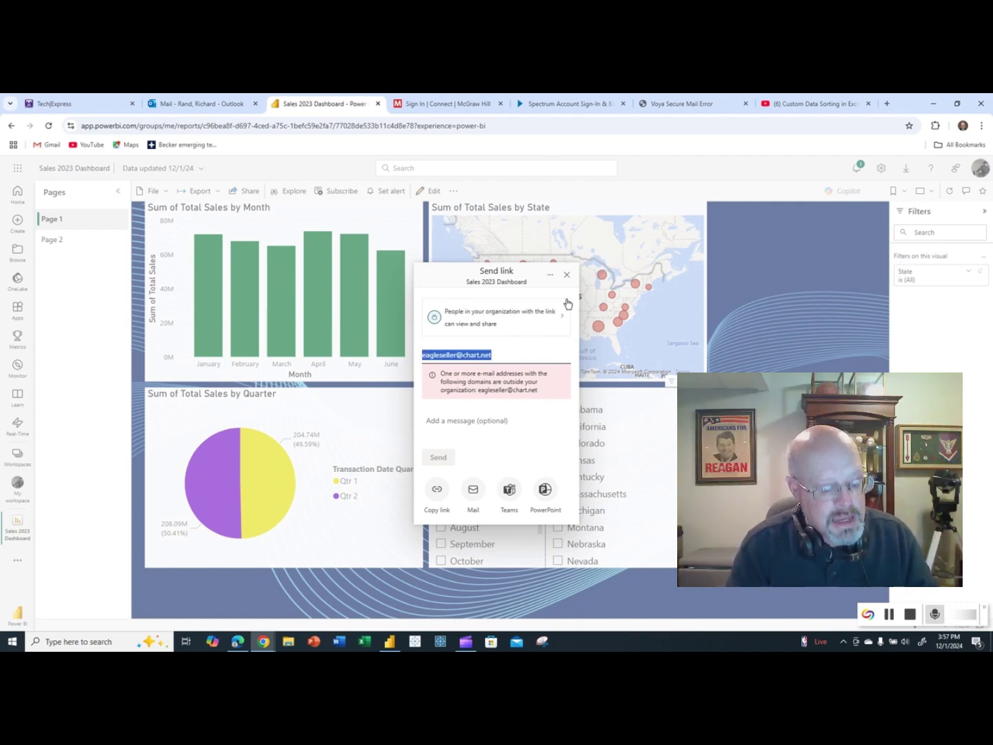
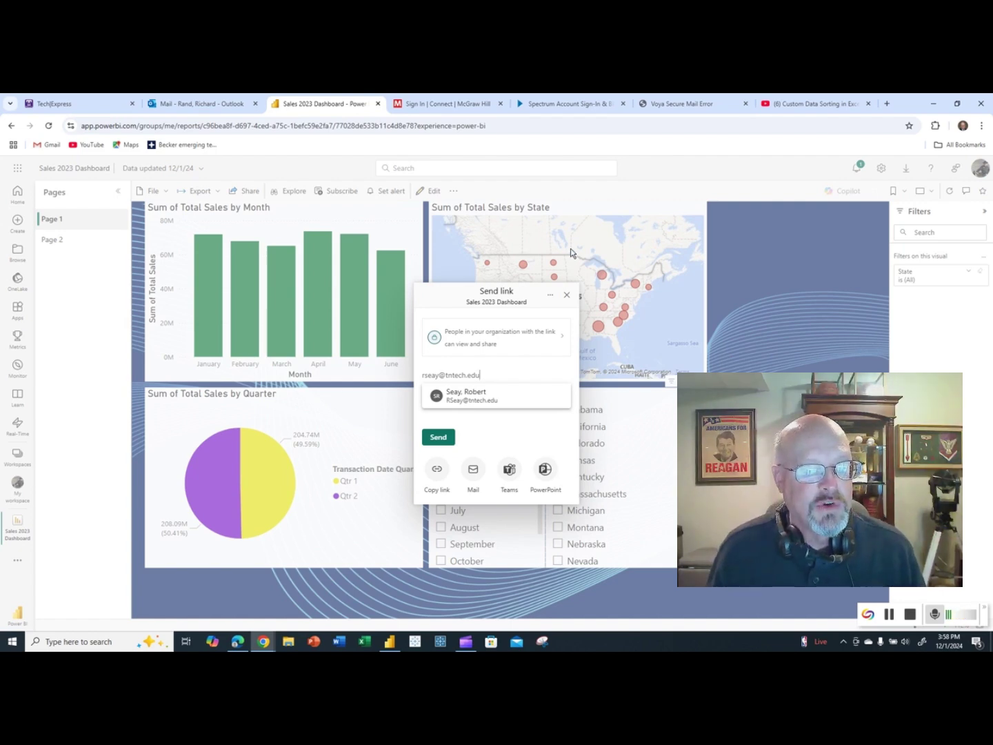
Type a different recipient address, then close the Send link dialog without sending.
click(567, 295)
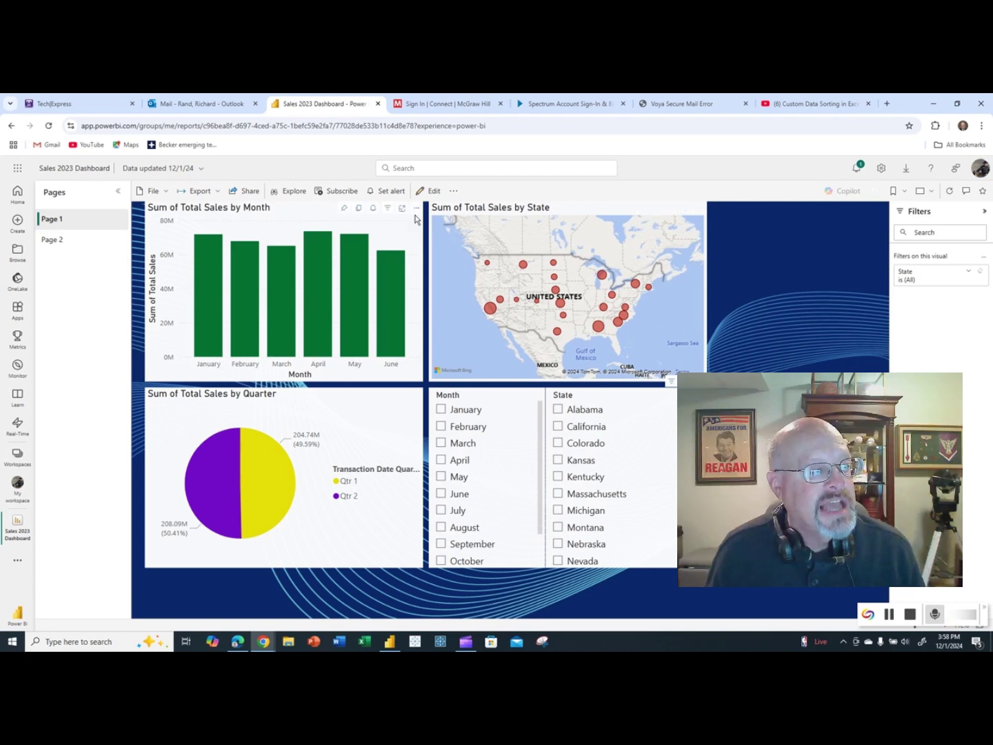
Open the PowerPoint export dialog, cancel it, and check Page 2 before returning to Page 1.
click(212, 191)
click(220, 187)
click(203, 192)
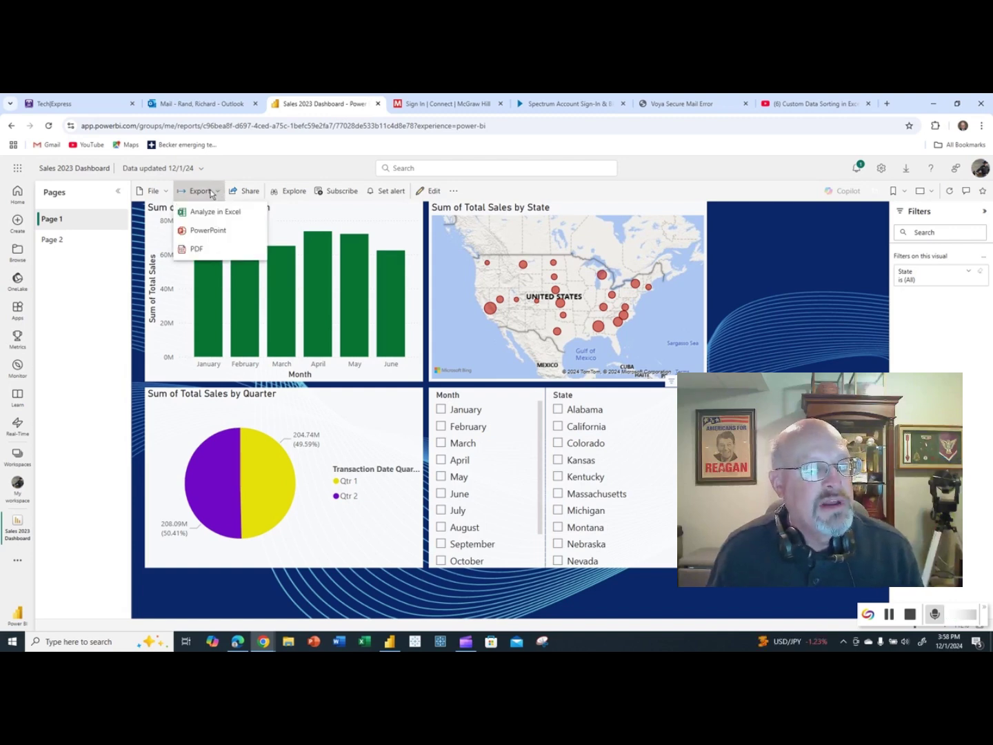
click(205, 232)
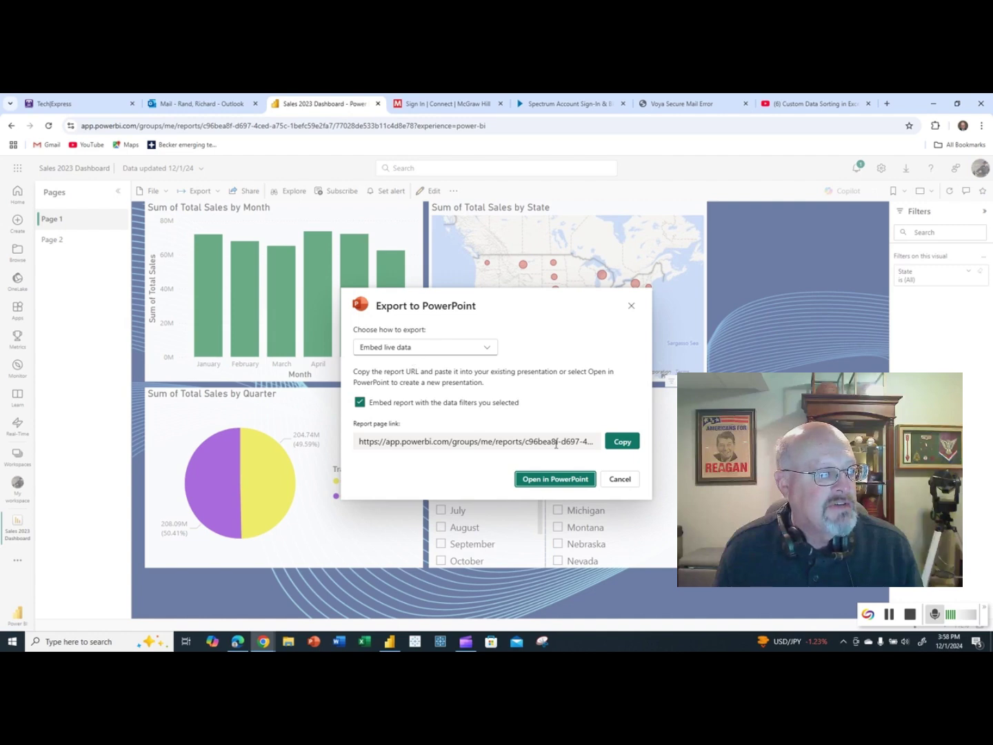
click(595, 476)
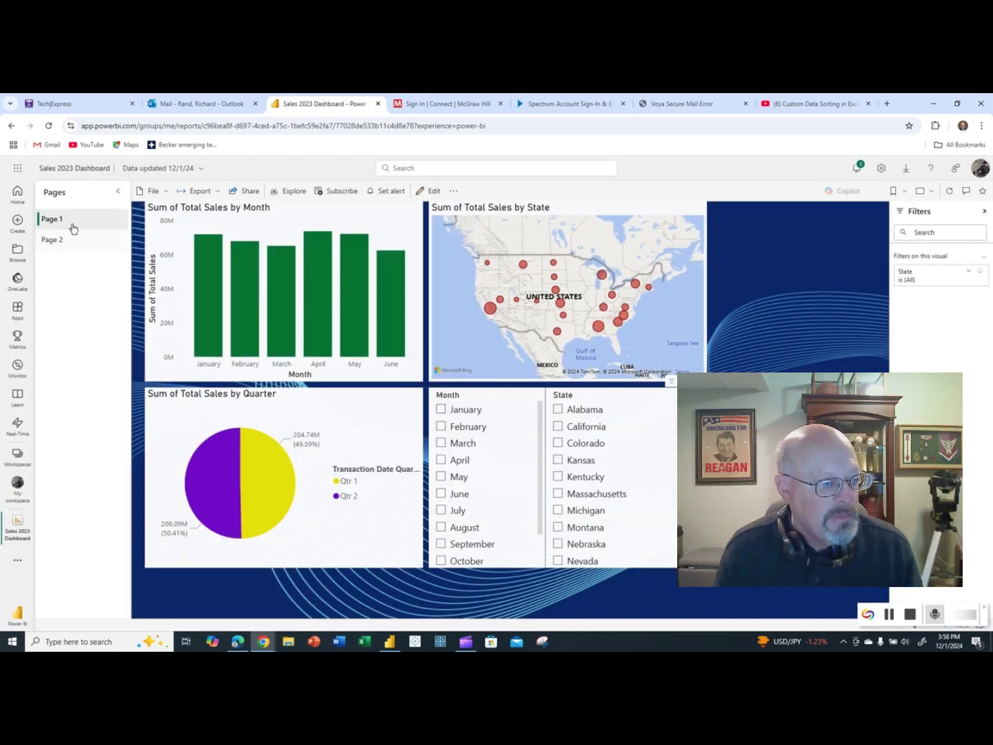
click(58, 241)
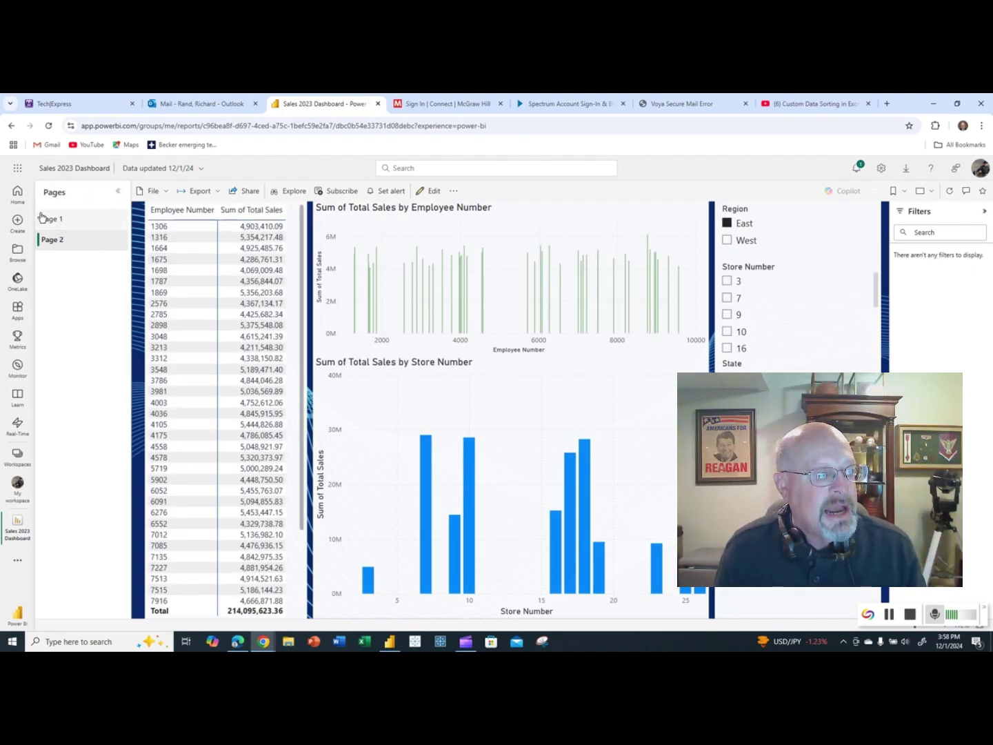
click(44, 219)
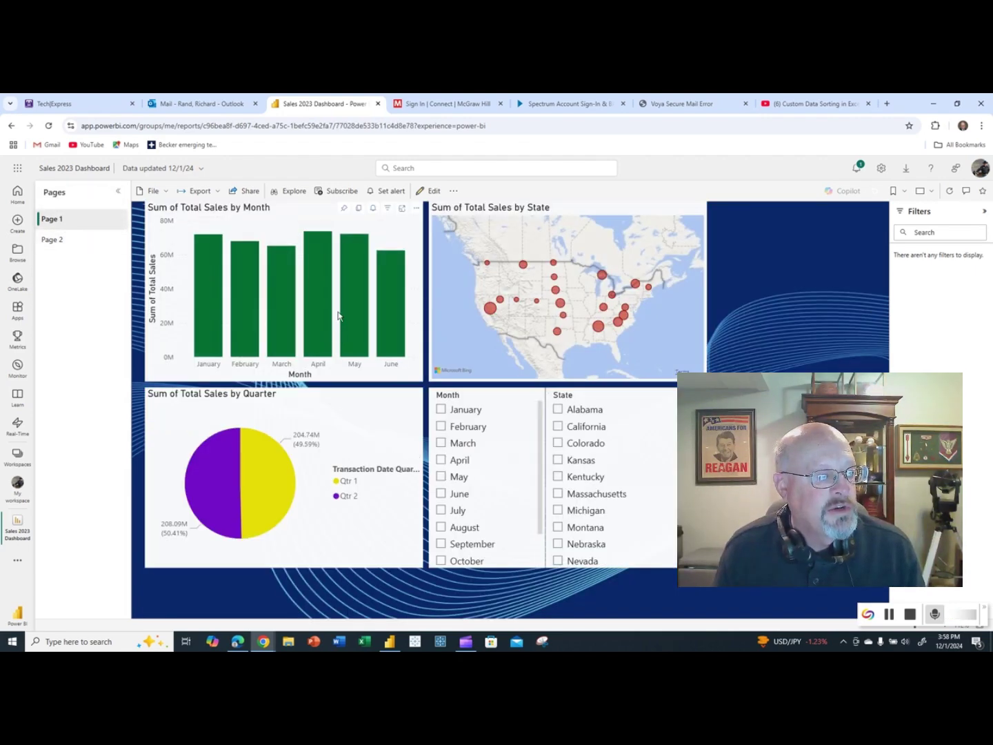
Export Page 1 to PowerPoint with embedded live data and open it in PowerPoint.
click(214, 191)
click(207, 230)
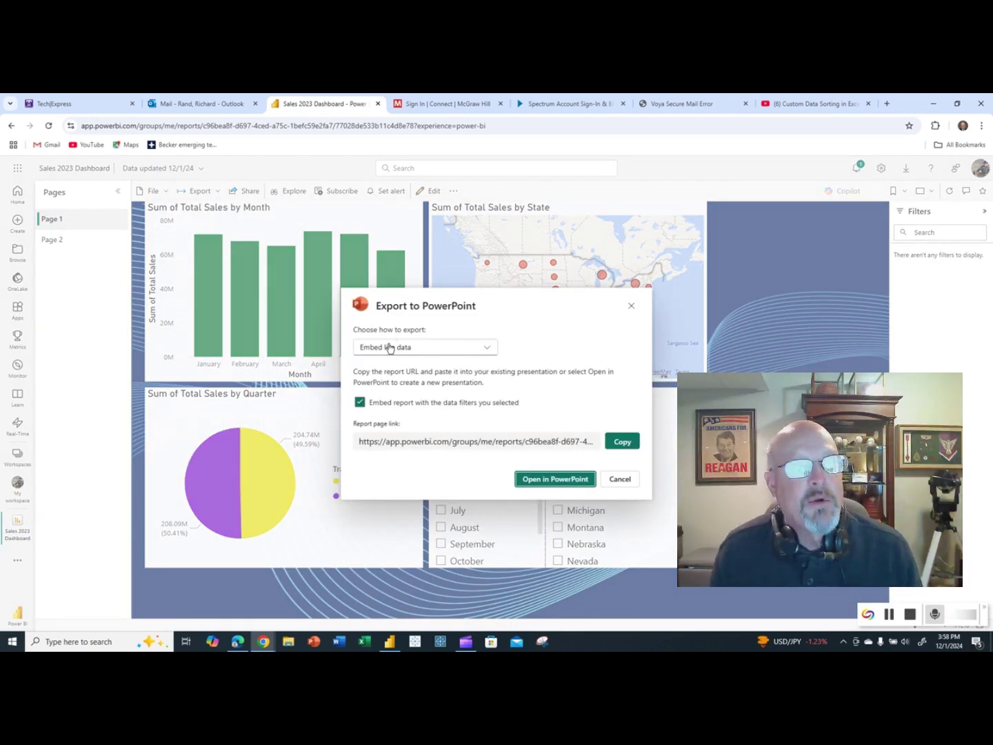
click(523, 477)
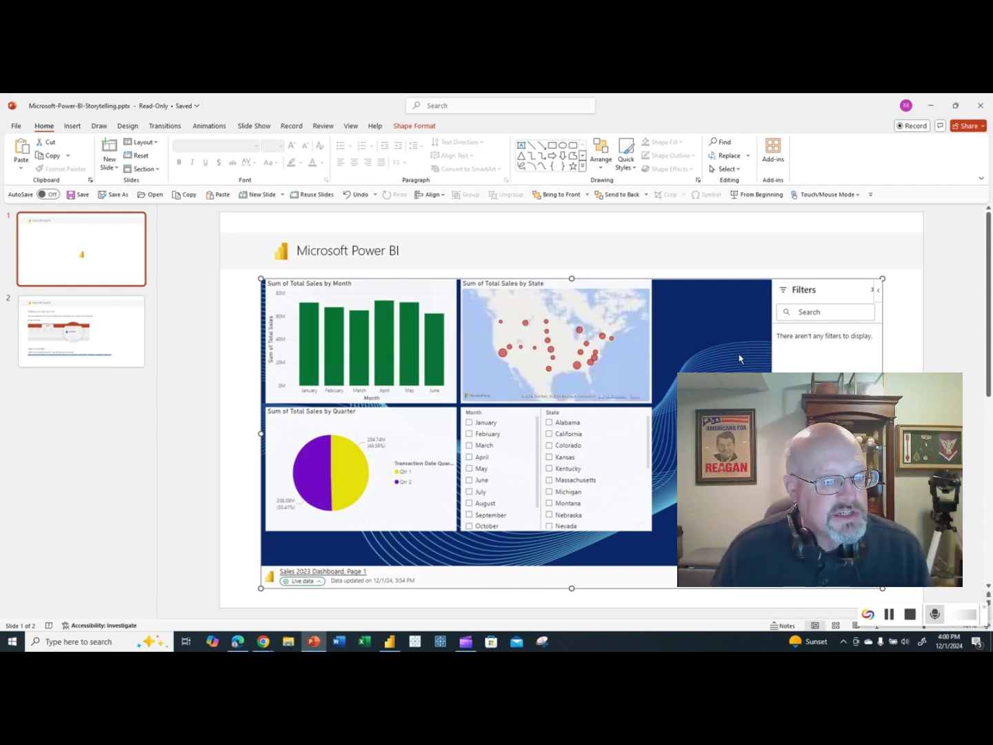
Cross-filter the embedded visuals by June, check slide 2, then close PowerPoint without saving.
click(427, 337)
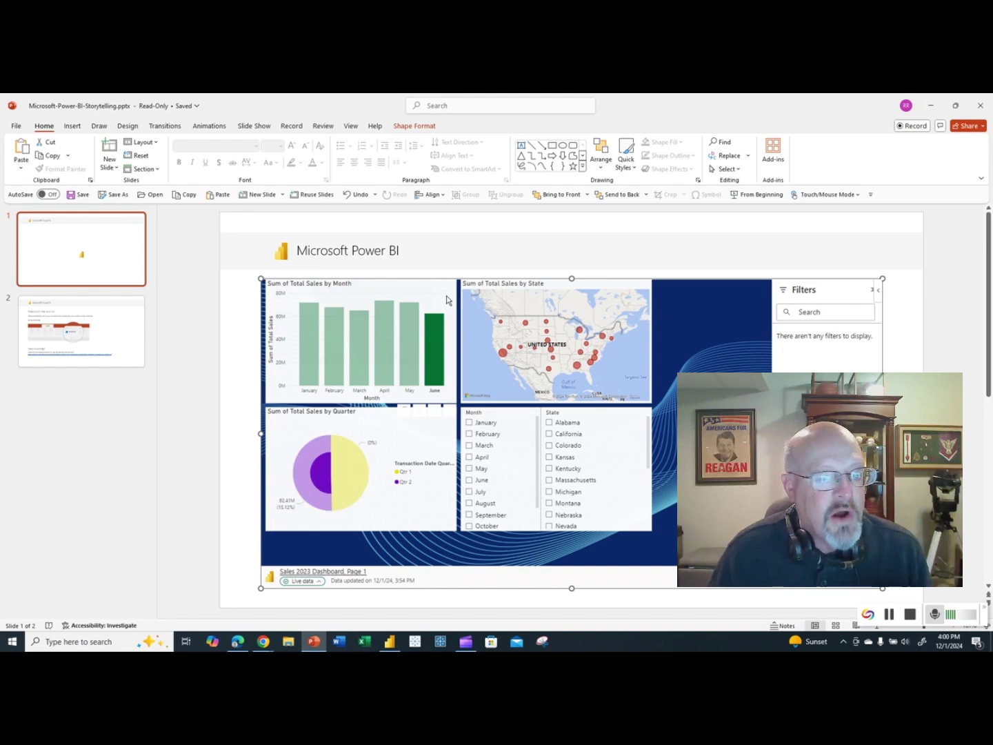
click(435, 339)
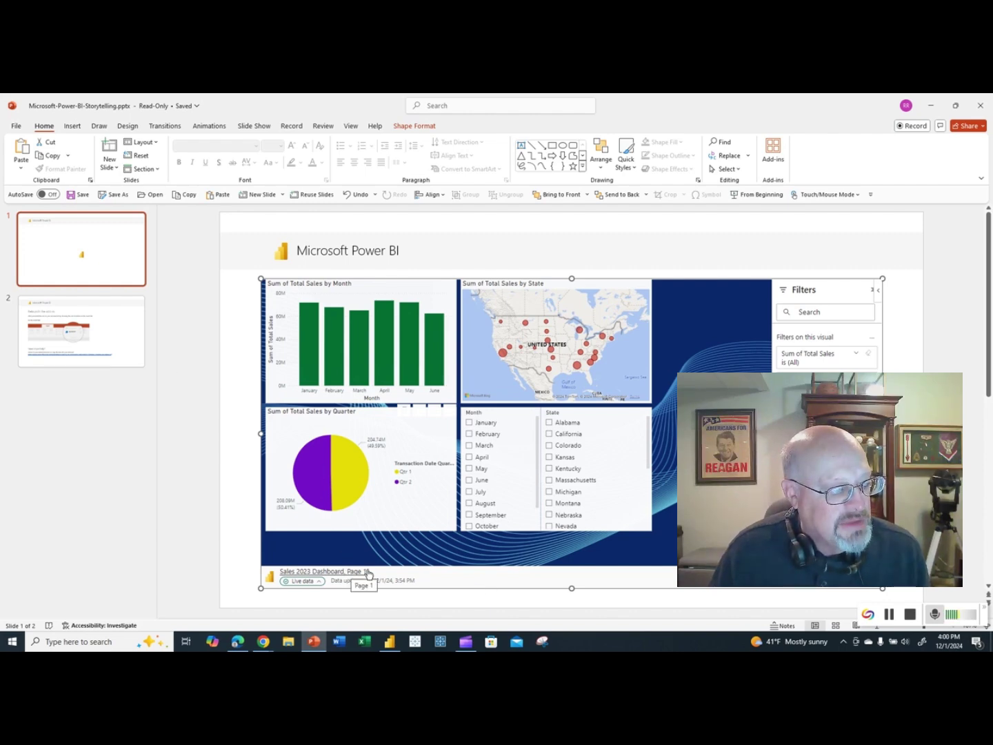
click(117, 327)
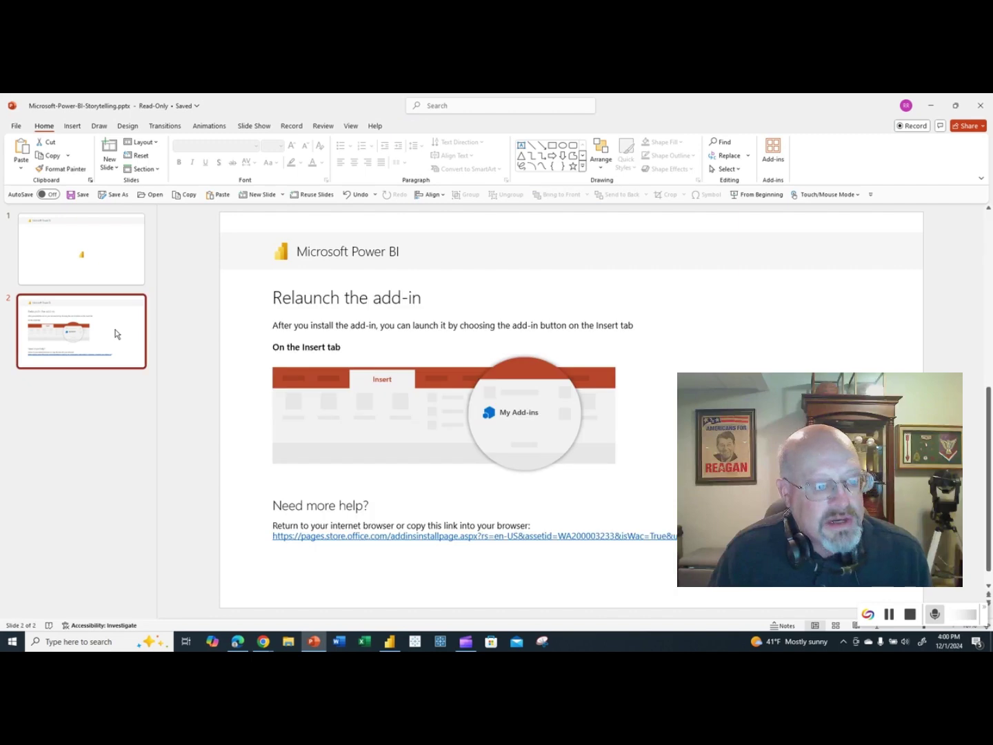
click(117, 271)
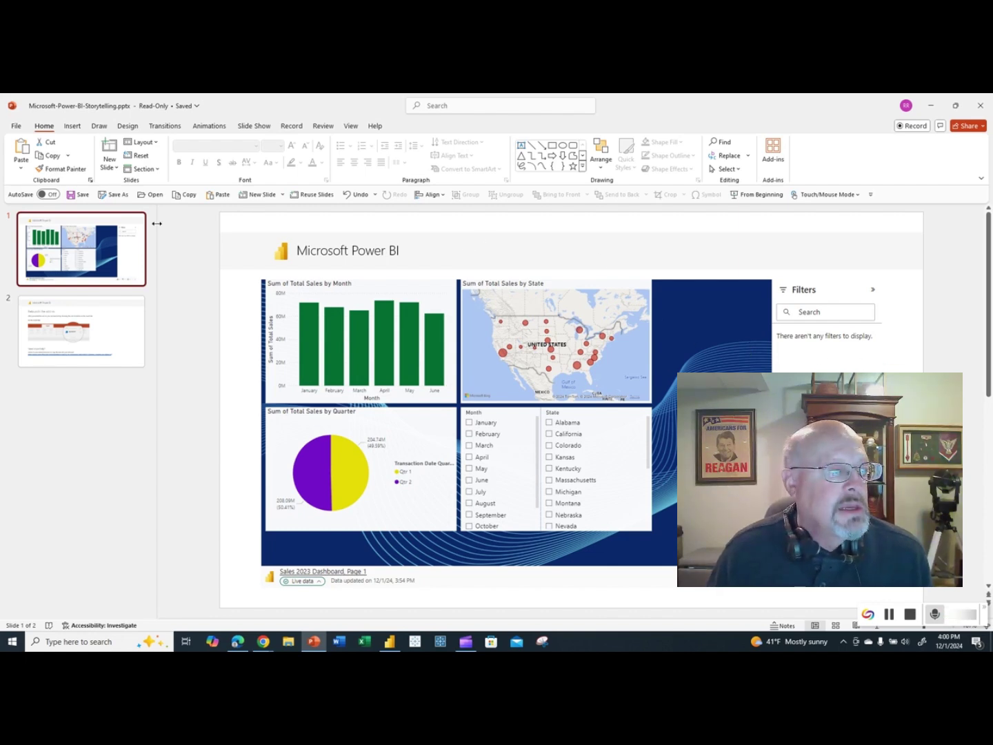
click(977, 106)
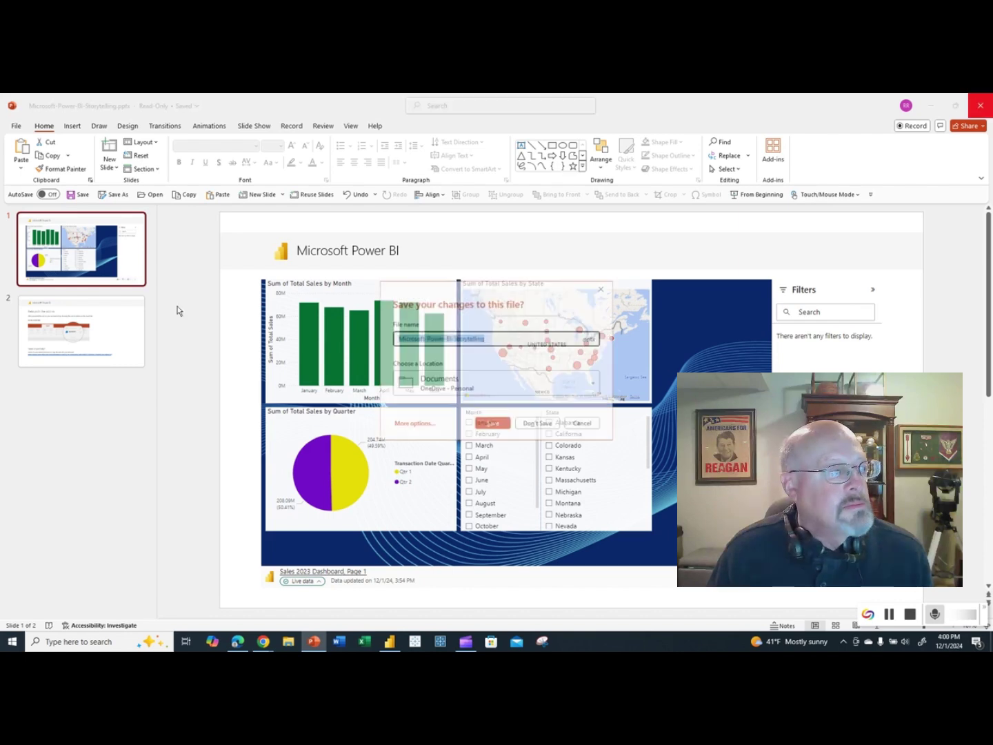
click(533, 424)
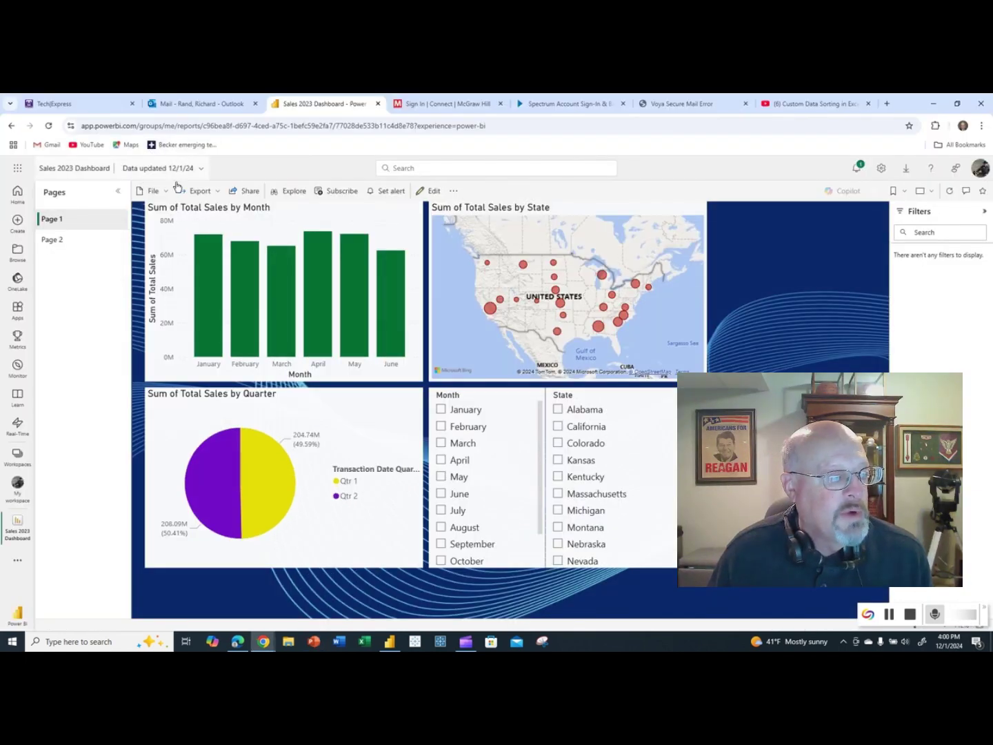
Export the report to PowerPoint using Export as image, then open the downloaded Sales 2023 Dashboard.pptx.
click(200, 191)
click(208, 232)
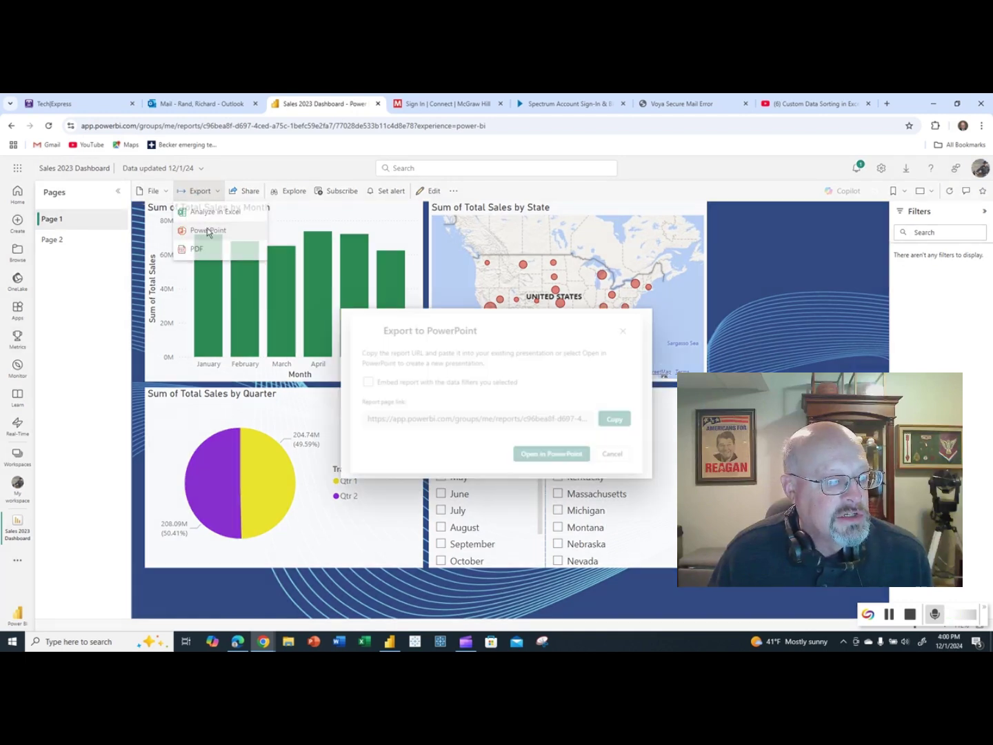
click(452, 350)
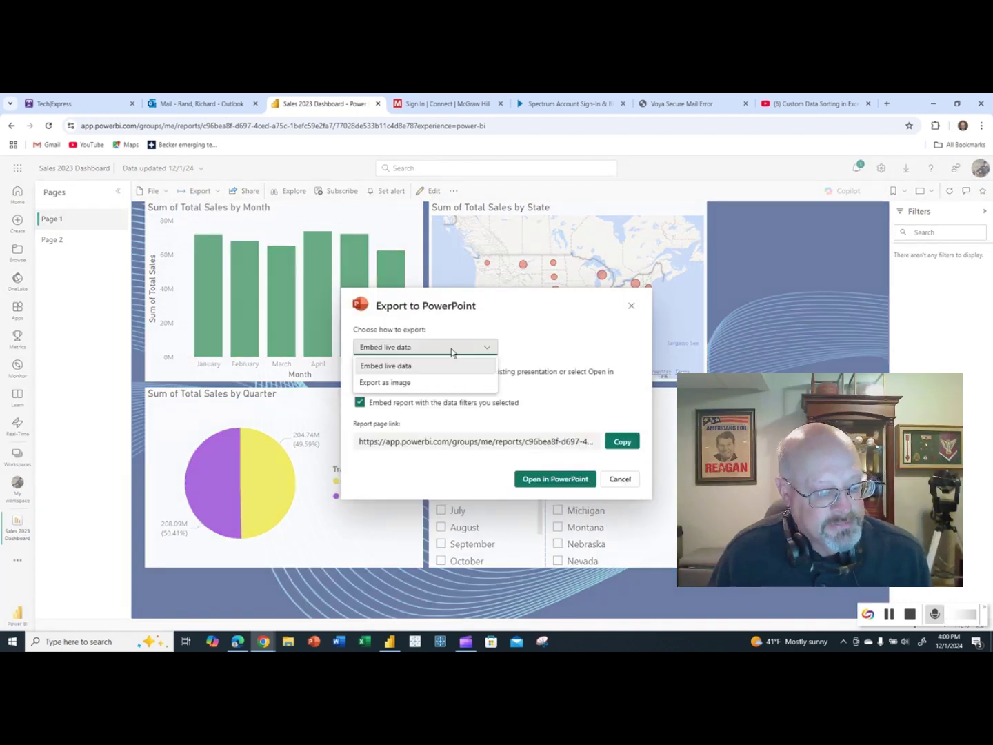
click(400, 381)
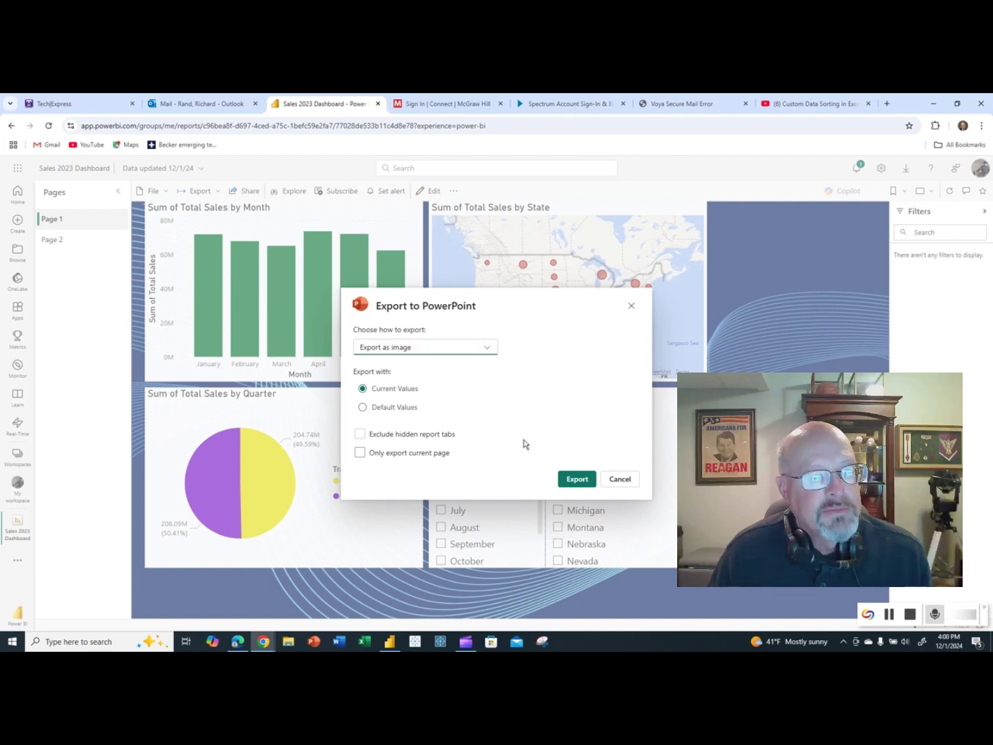
click(578, 480)
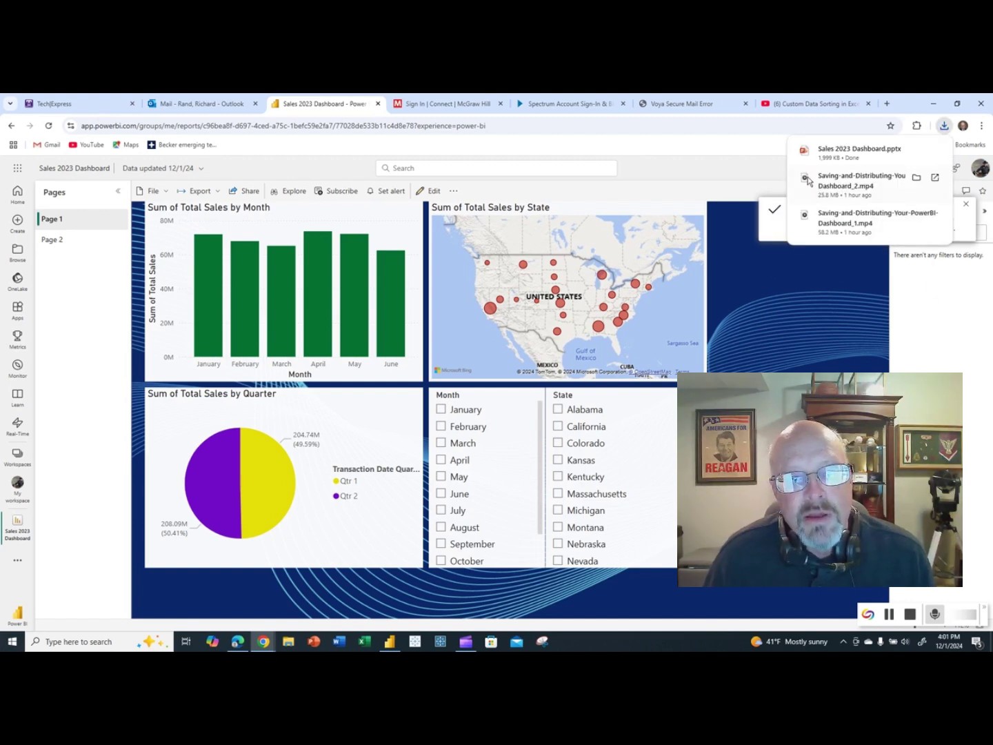
click(845, 154)
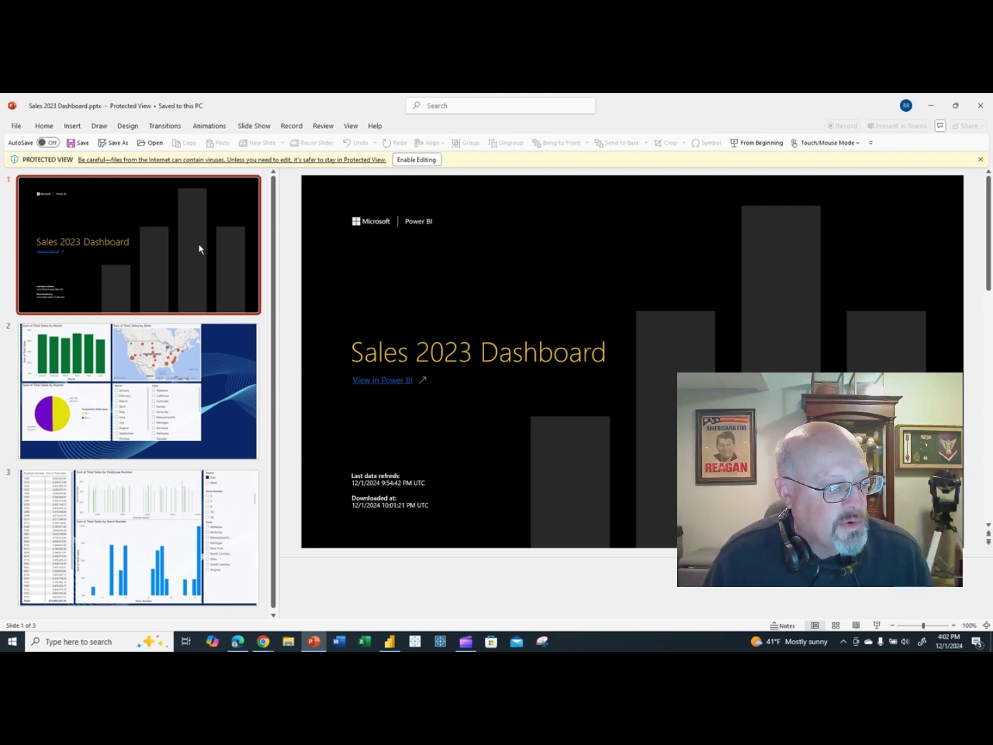
Browse the title, Page 1 charts and Page 2 table slides, then enable editing.
click(233, 373)
click(227, 504)
click(827, 359)
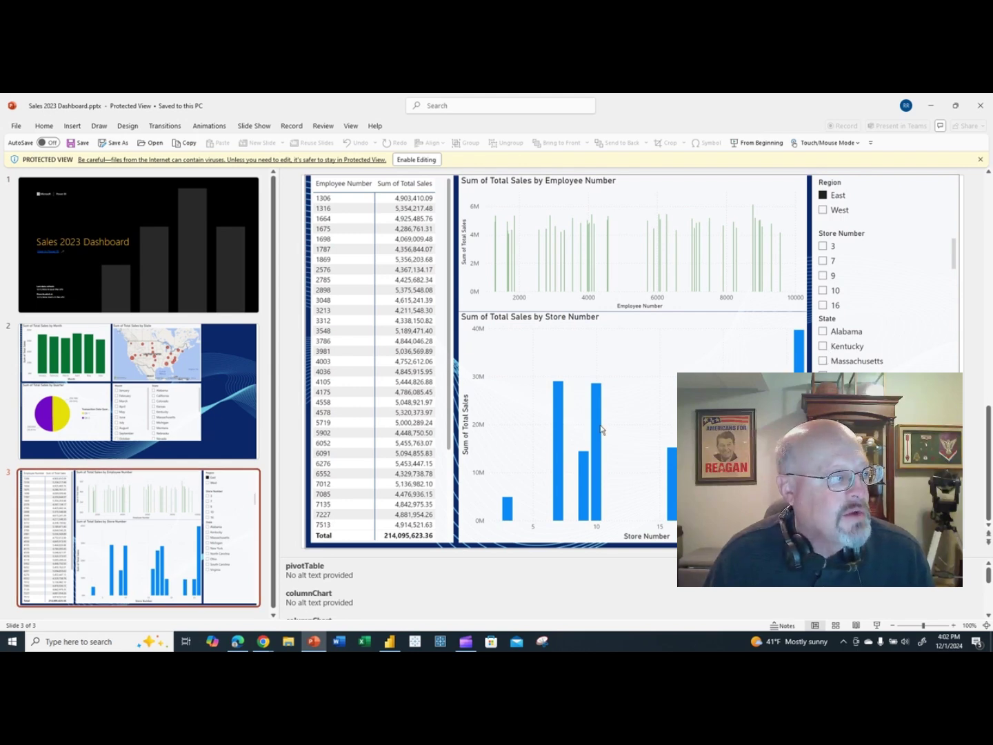
click(165, 295)
key(Down)
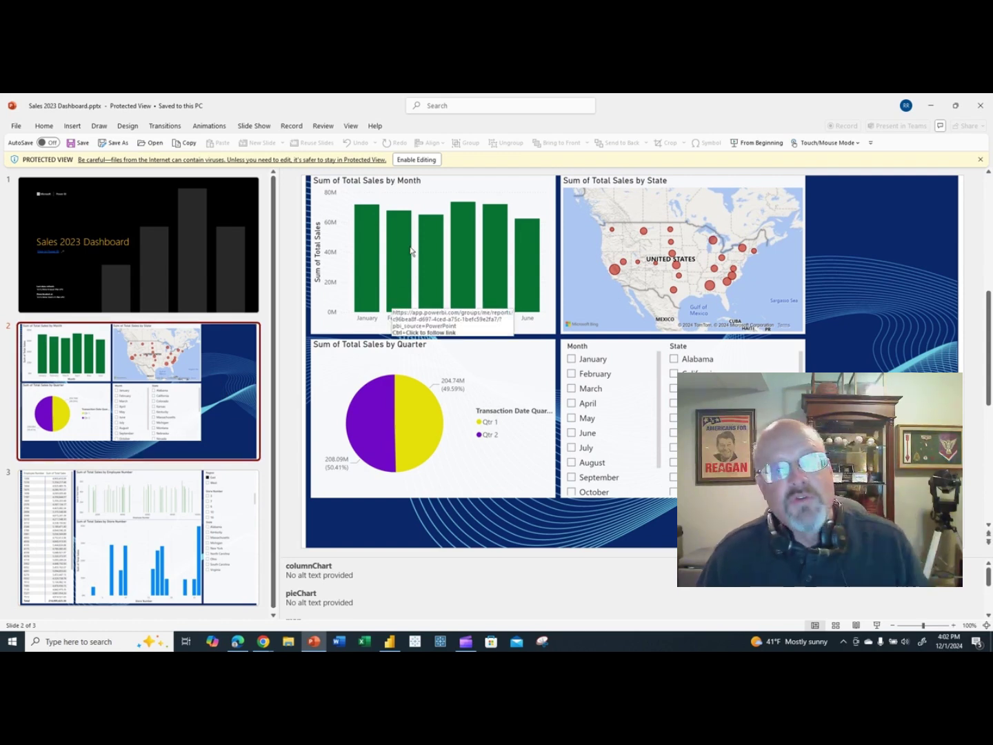
click(417, 159)
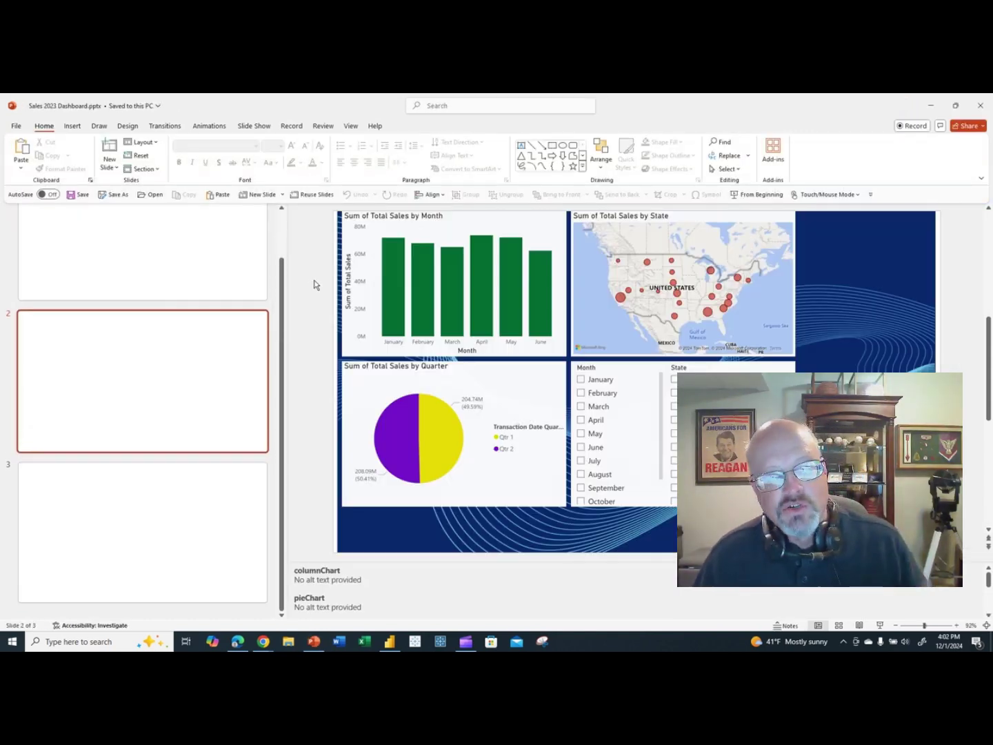